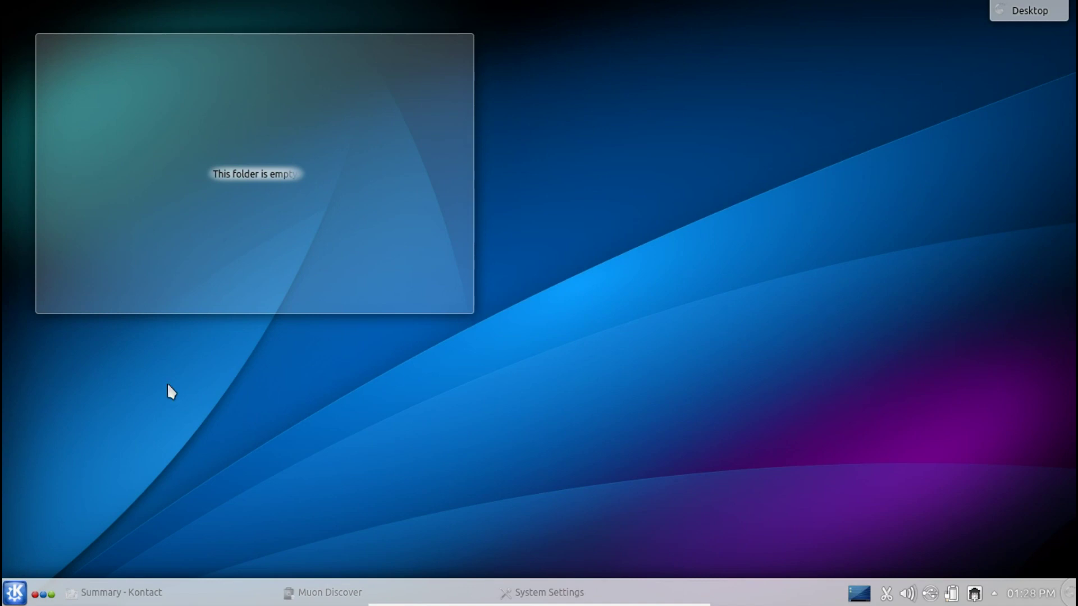
Open the Kickoff launcher to show Favorites such as Web Browser, System Settings and File Manager.
{"action": "left_click", "coordinate": [17, 594]}
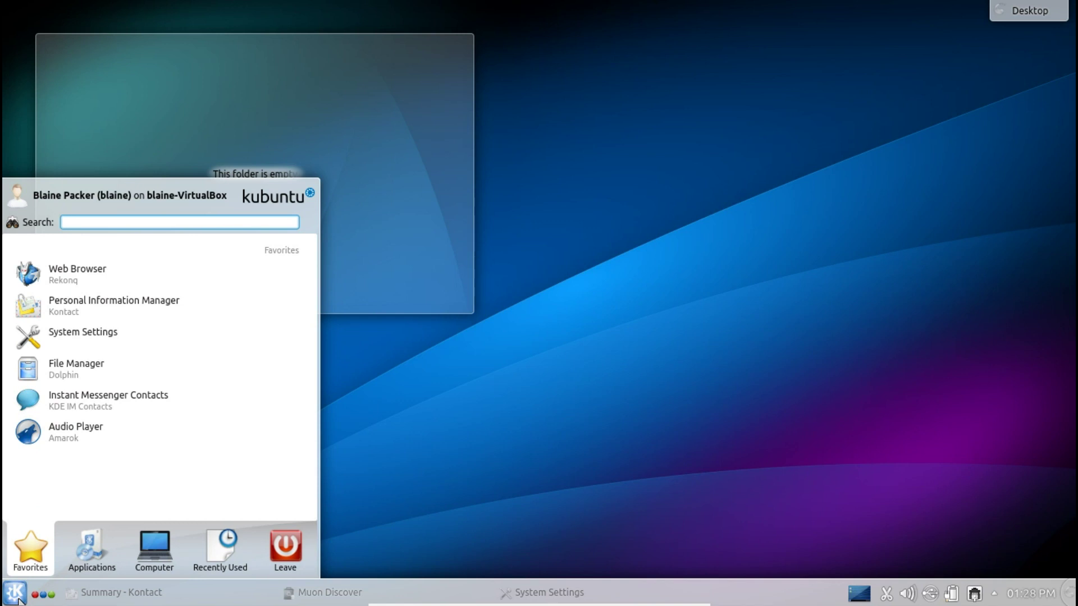
Close Kickoff, check the active wired connection in the network tray popup, then dismiss it.
{"action": "left_click", "coordinate": [17, 600]}
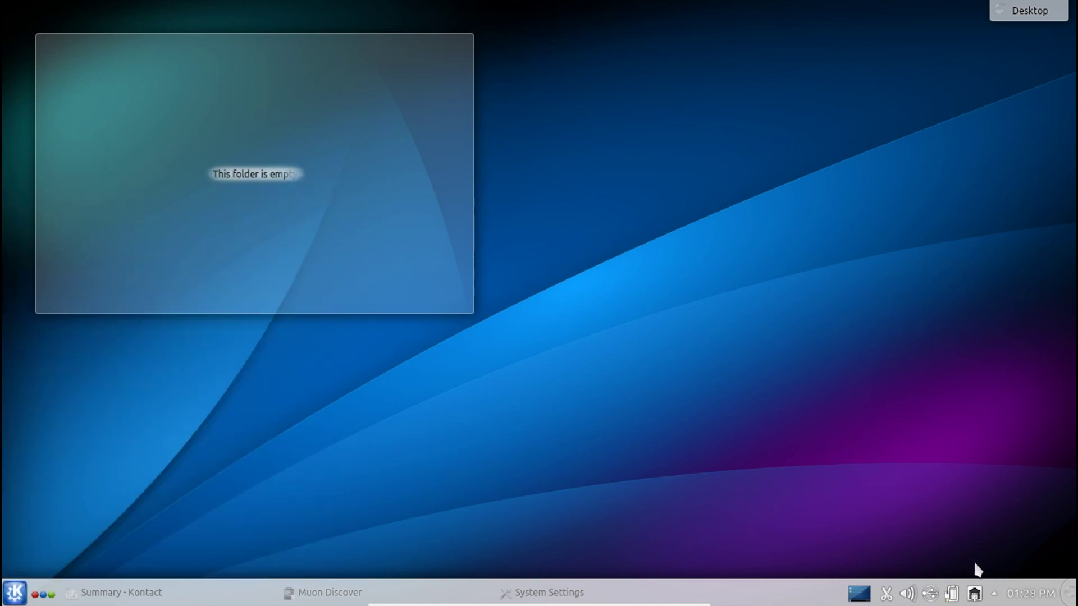
{"action": "left_click", "coordinate": [975, 595]}
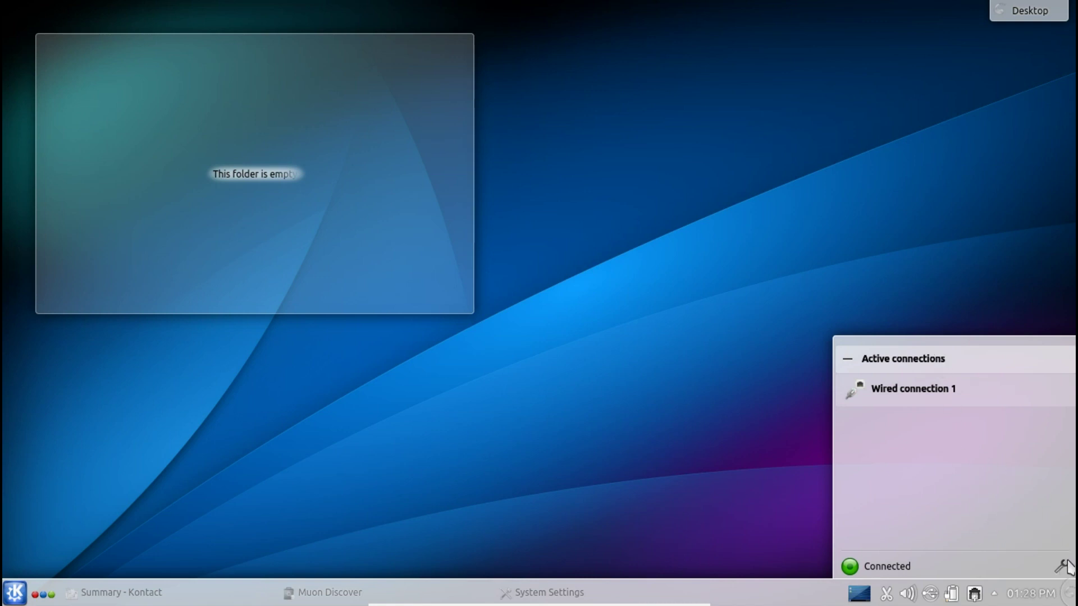
{"action": "left_click", "coordinate": [975, 595]}
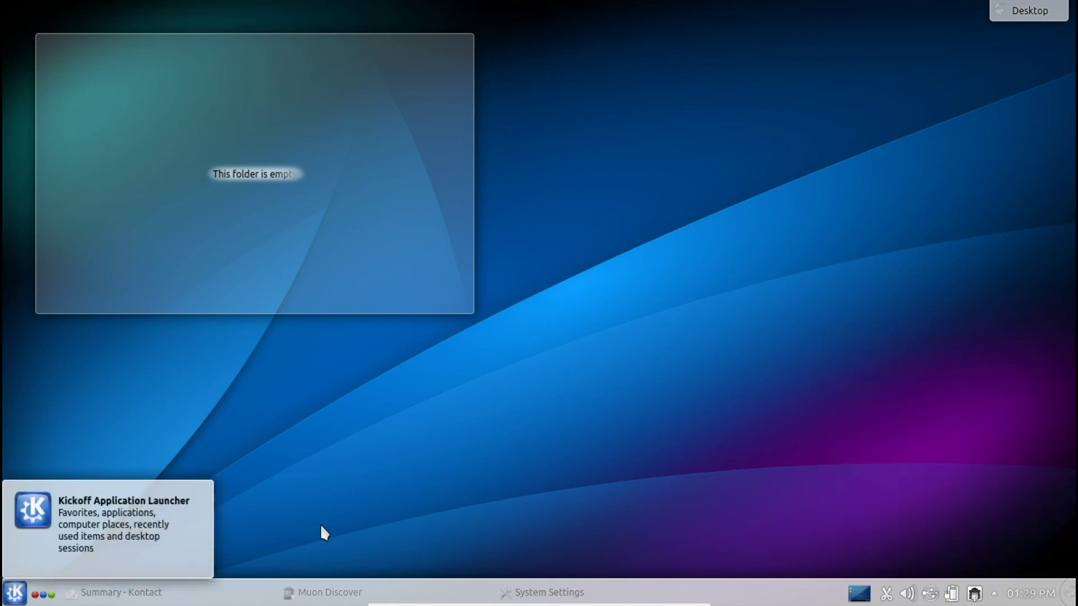
Bring Muon Discover forward on its Multimedia category and scroll through the app list.
{"action": "left_click", "coordinate": [358, 593]}
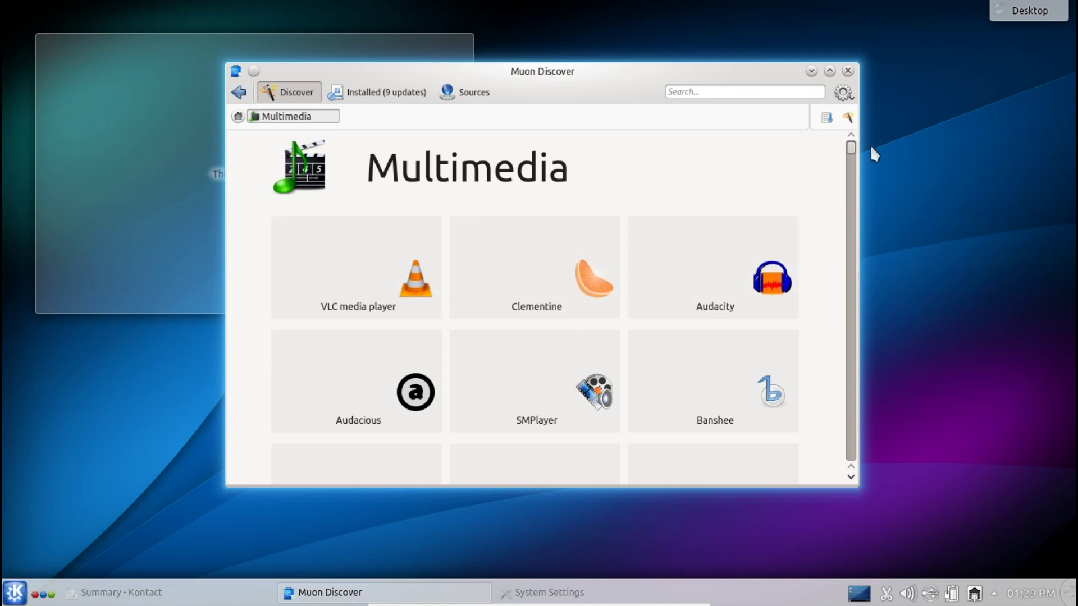
{"action": "mouse_move", "coordinate": [852, 149]}
{"action": "left_mouse_down"}
{"action": "mouse_move", "coordinate": [856, 160]}
{"action": "mouse_move", "coordinate": [854, 140]}
{"action": "left_mouse_up"}
{"action": "scroll", "coordinate": [854, 149], "scroll_direction": "down", "scroll_amount": 3}
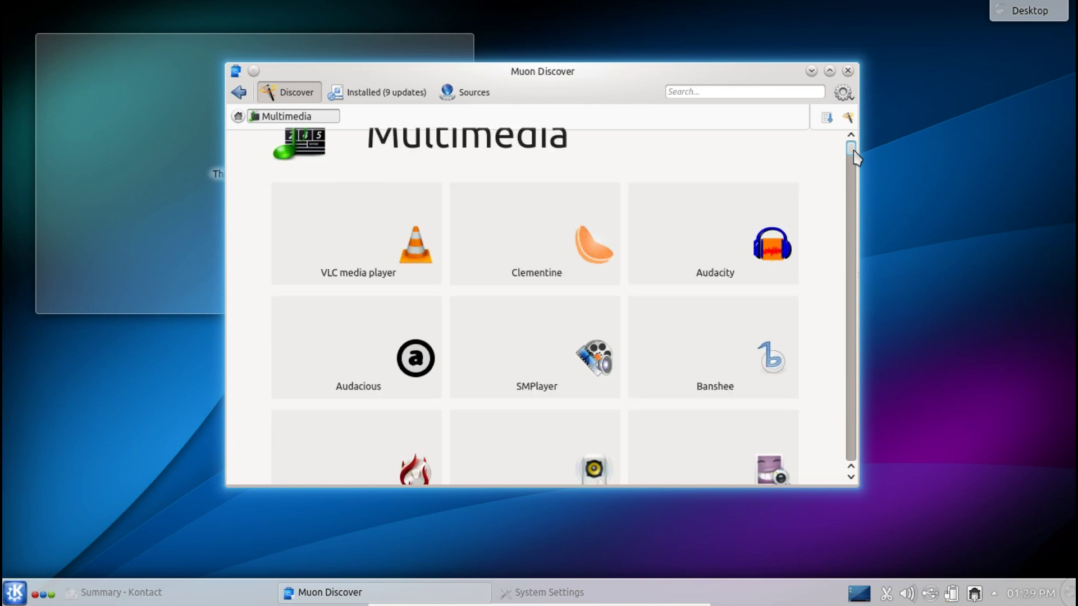
{"action": "scroll", "coordinate": [854, 150], "scroll_direction": "up", "scroll_amount": 3}
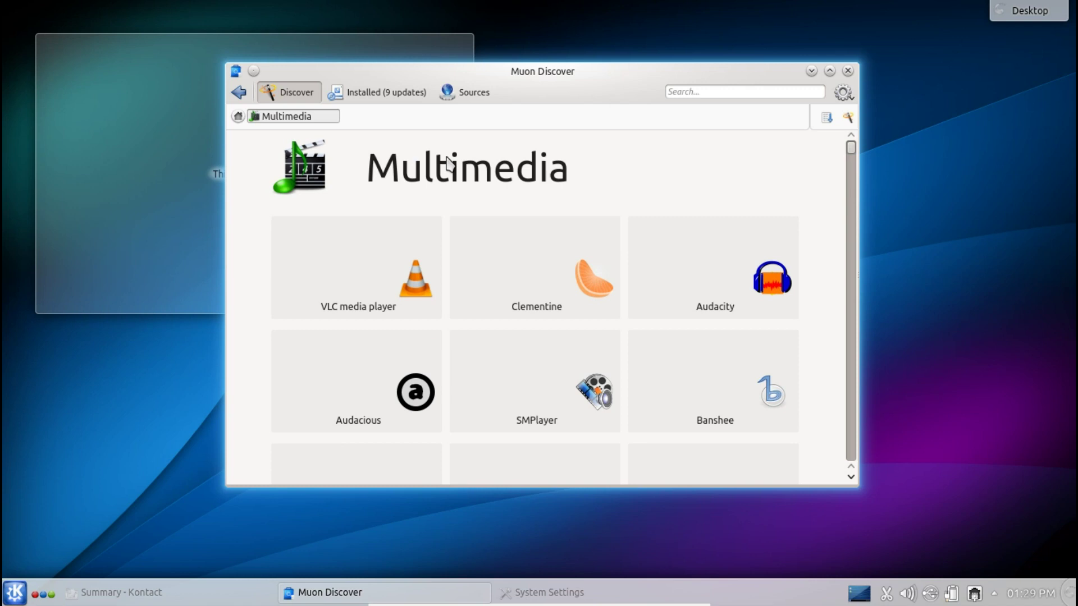
Review VLC media player's details page, then return to the Multimedia app list.
{"action": "mouse_move", "coordinate": [372, 237]}
{"action": "mouse_move", "coordinate": [368, 264]}
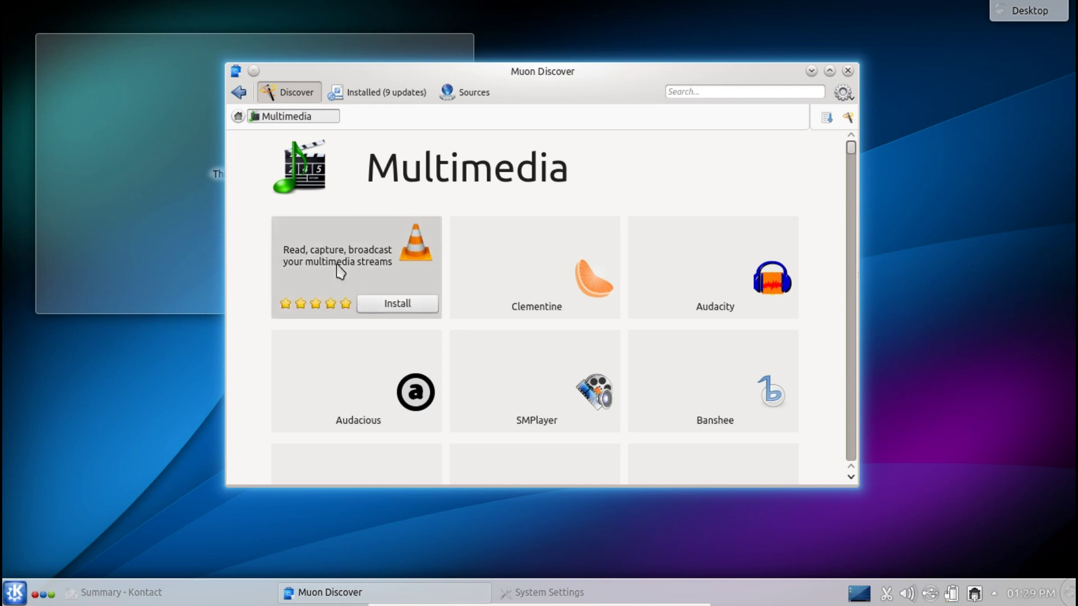
{"action": "left_click", "coordinate": [341, 268]}
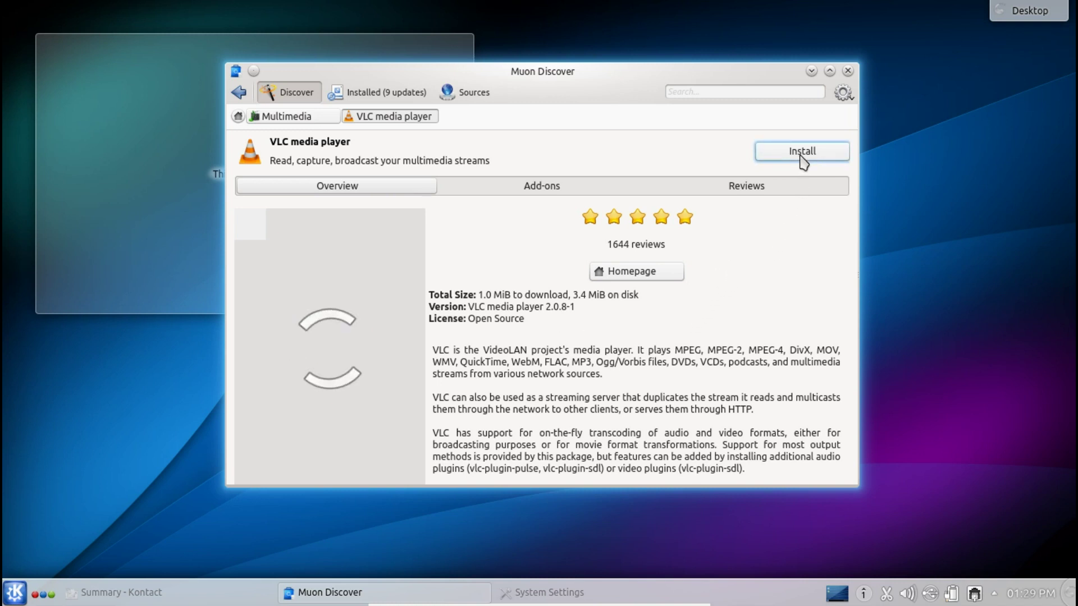
{"action": "left_click", "coordinate": [304, 117]}
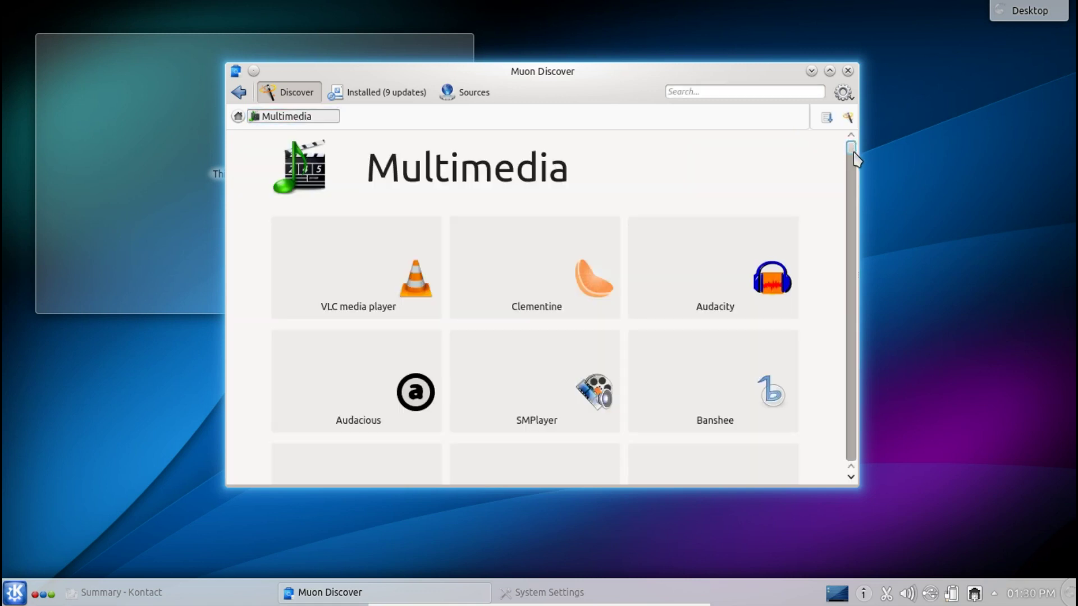
{"action": "scroll", "coordinate": [858, 157], "scroll_direction": "down", "scroll_amount": 2}
{"action": "scroll", "coordinate": [856, 161], "scroll_direction": "down", "scroll_amount": 3}
{"action": "scroll", "coordinate": [854, 157], "scroll_direction": "up", "scroll_amount": 5}
{"action": "scroll", "coordinate": [855, 153], "scroll_direction": "down", "scroll_amount": 4}
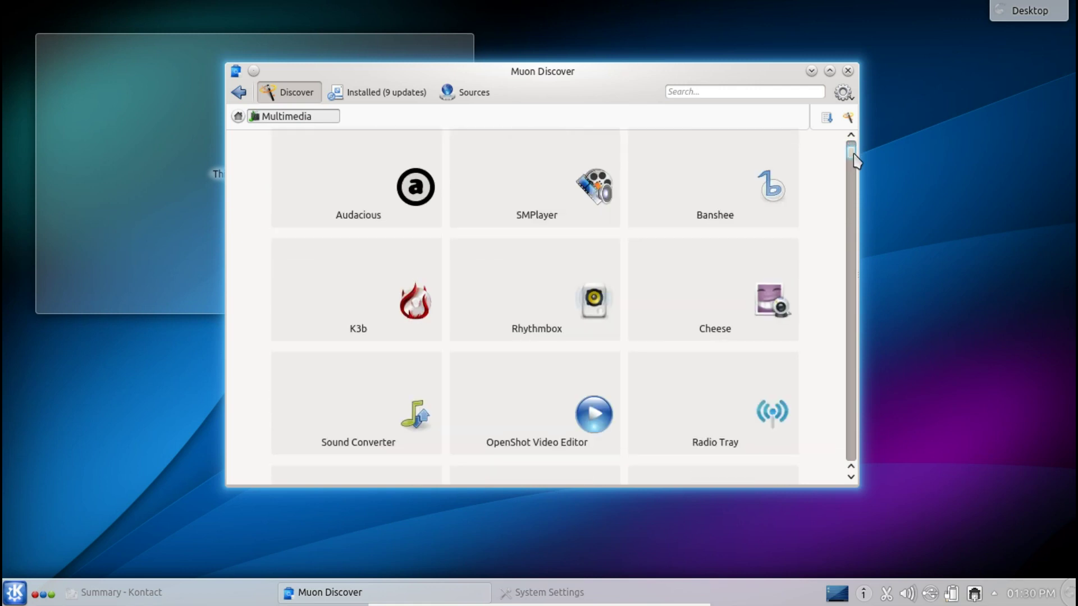
{"action": "scroll", "coordinate": [854, 151], "scroll_direction": "up", "scroll_amount": 4}
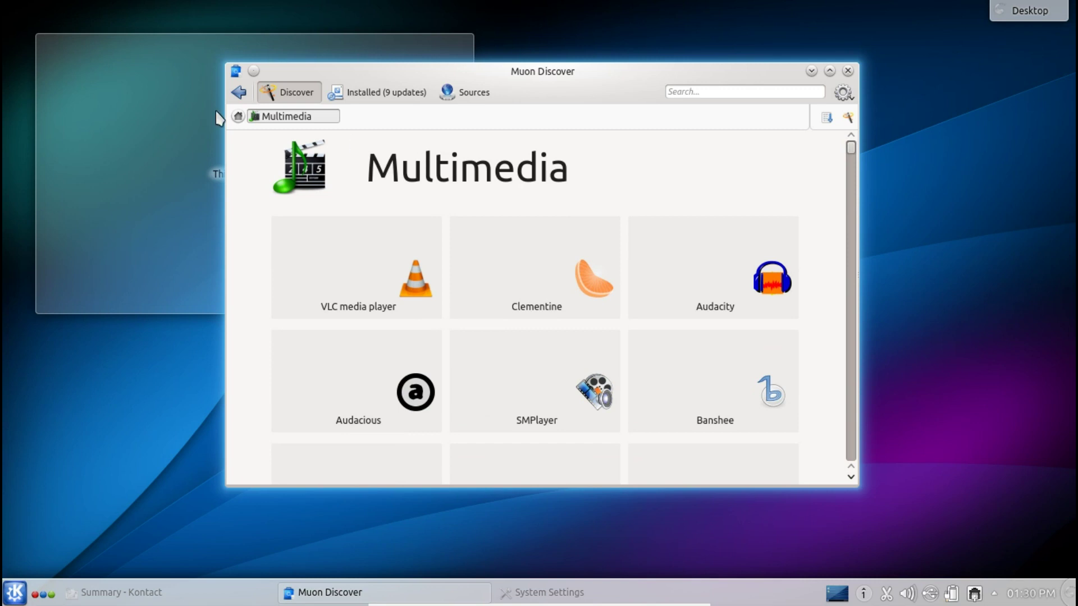
Return to the Discover home page and scroll through categories, Popularity Contest and Best Ratings.
{"action": "left_click", "coordinate": [238, 95]}
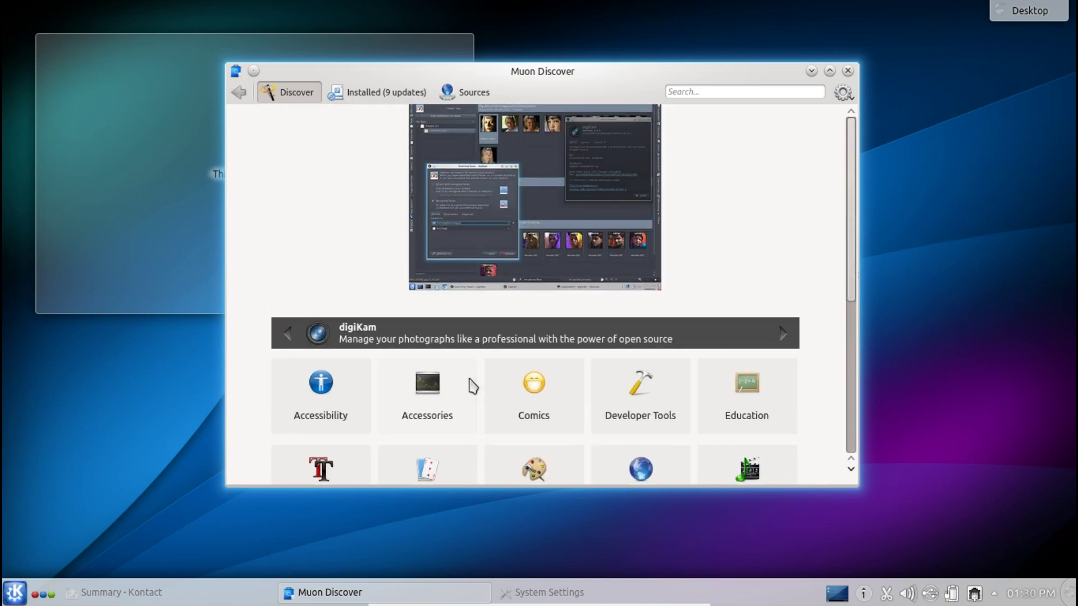
{"action": "scroll", "coordinate": [534, 410], "scroll_direction": "down", "scroll_amount": 5}
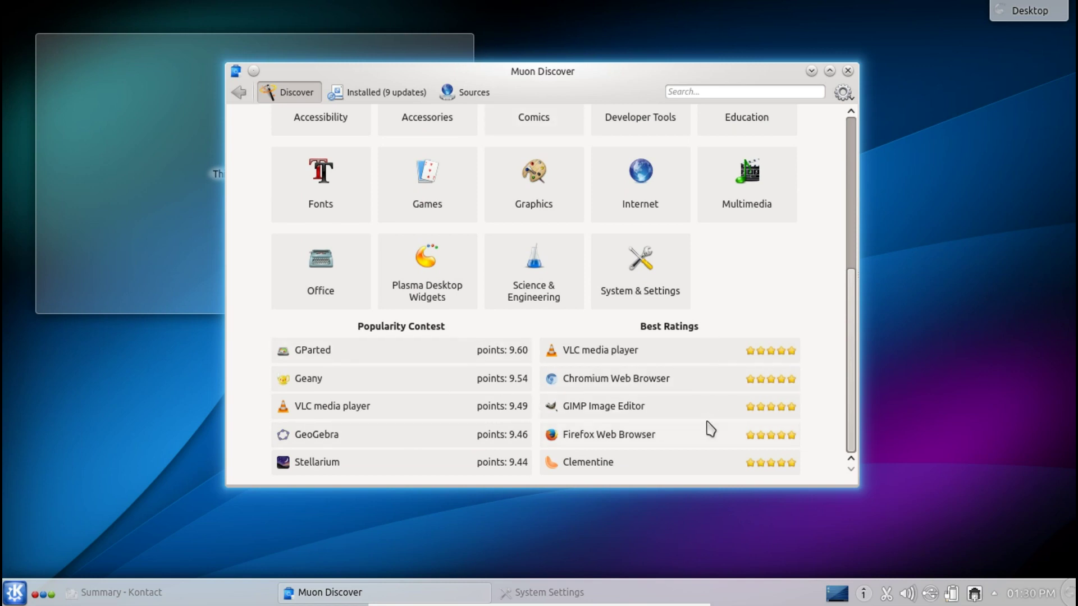
{"action": "scroll", "coordinate": [729, 306], "scroll_direction": "up", "scroll_amount": 5}
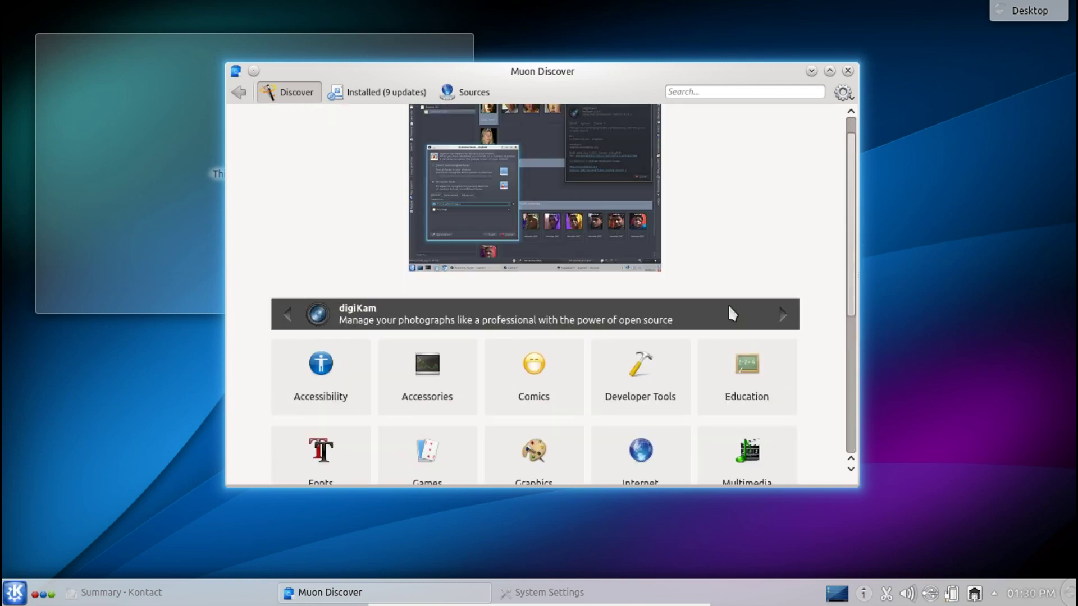
{"action": "scroll", "coordinate": [740, 312], "scroll_direction": "down", "scroll_amount": 5}
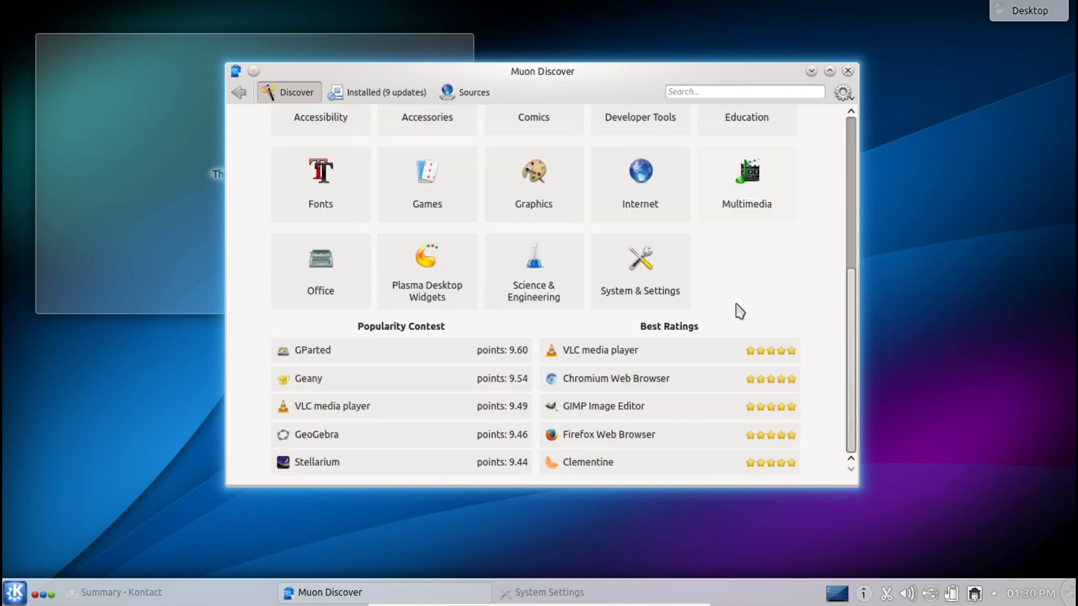
{"action": "scroll", "coordinate": [740, 311], "scroll_direction": "up", "scroll_amount": 5}
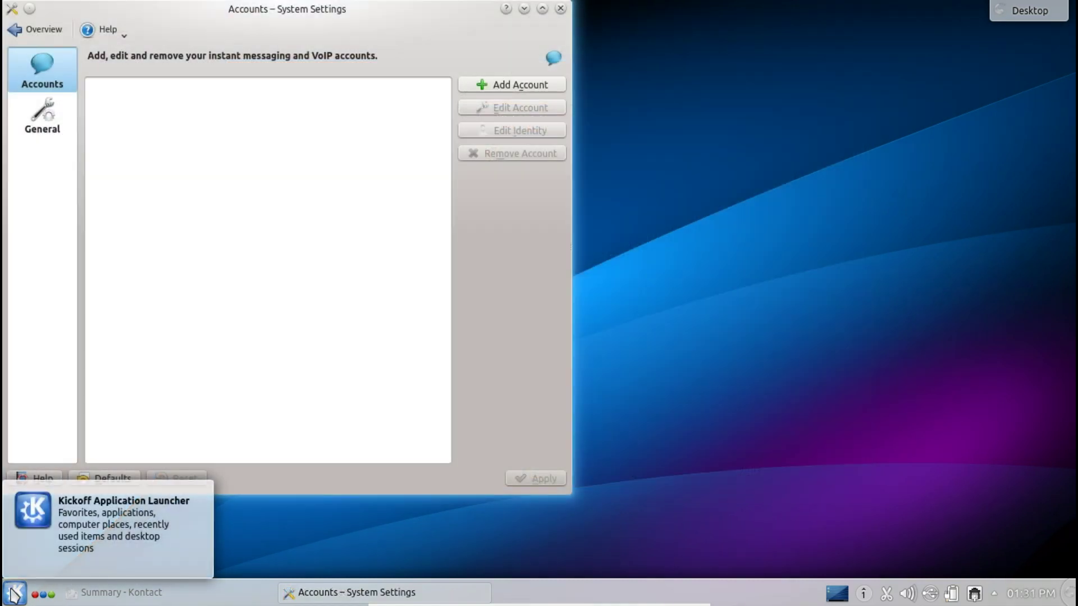
Search the launcher for 'tele', then clear the search and close the launcher.
{"action": "left_click", "coordinate": [13, 593]}
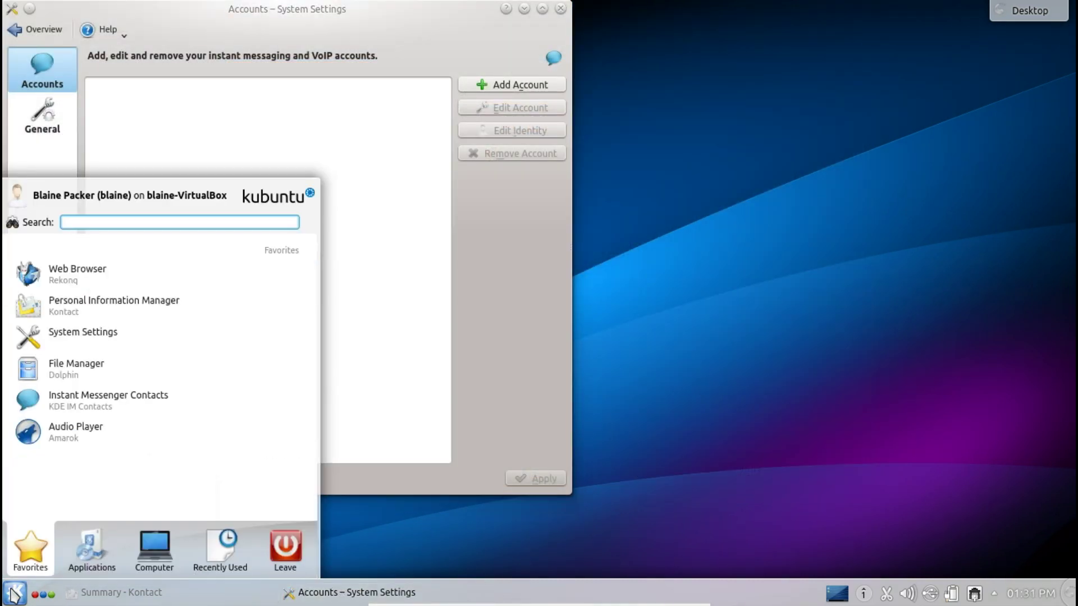
{"action": "type", "text": "tele"}
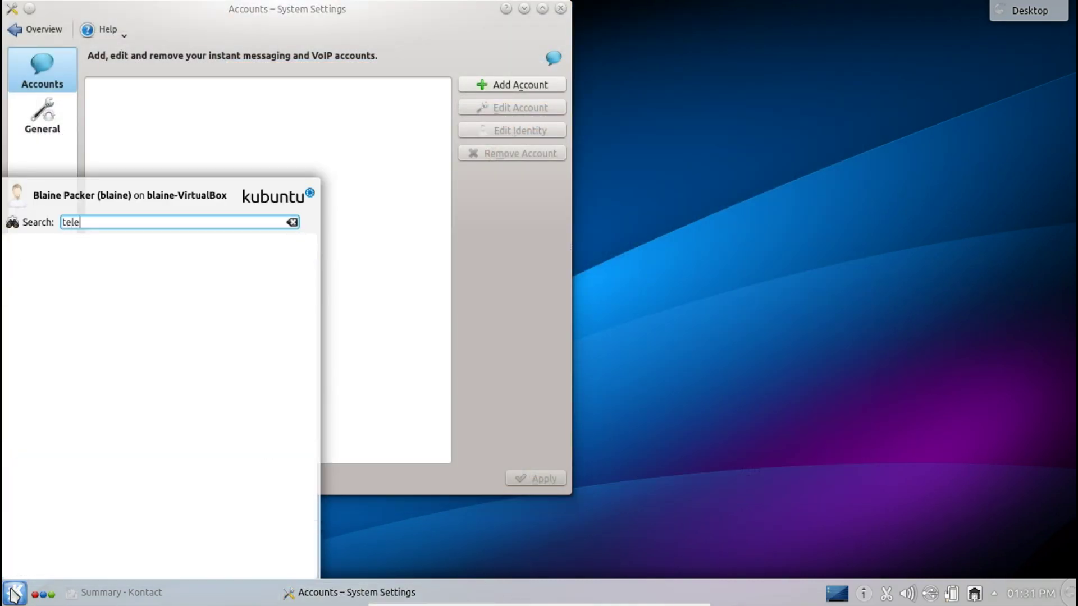
{"action": "key", "text": "BackSpace"}
{"action": "key", "text": "BackSpace"}
{"action": "key", "text": "BackSpace"}
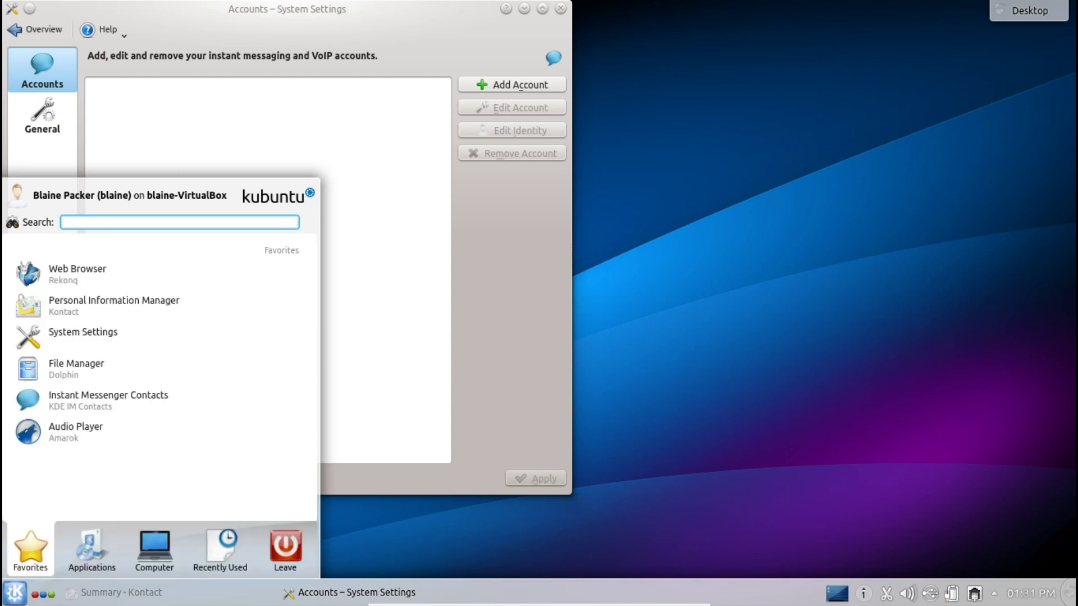
{"action": "left_click", "coordinate": [792, 489]}
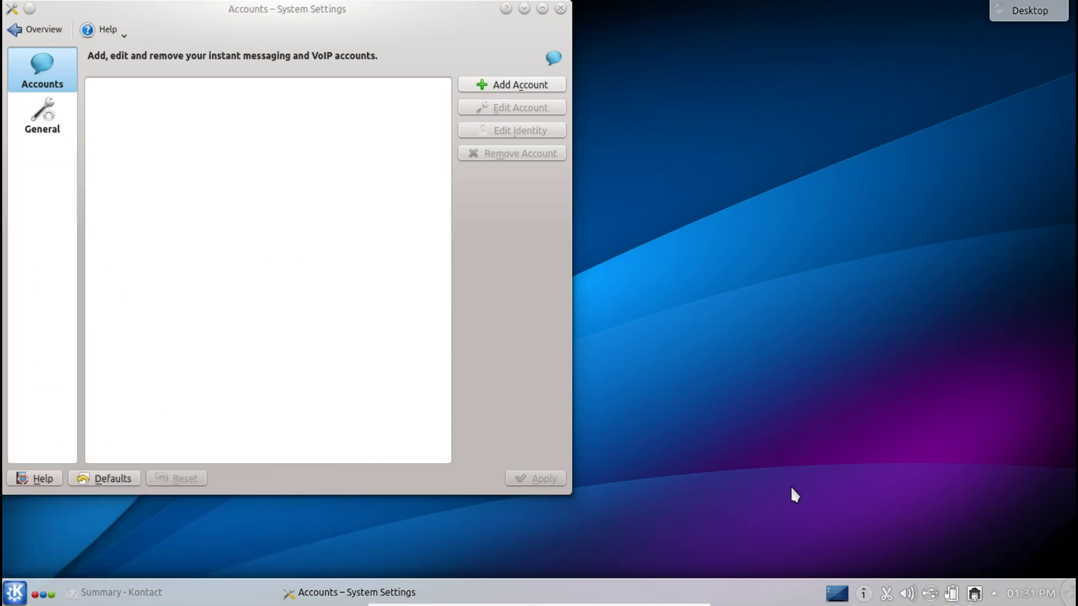
Review the networks offered by Add Account in Instant Messaging settings, then cancel without adding.
{"action": "left_click", "coordinate": [12, 593]}
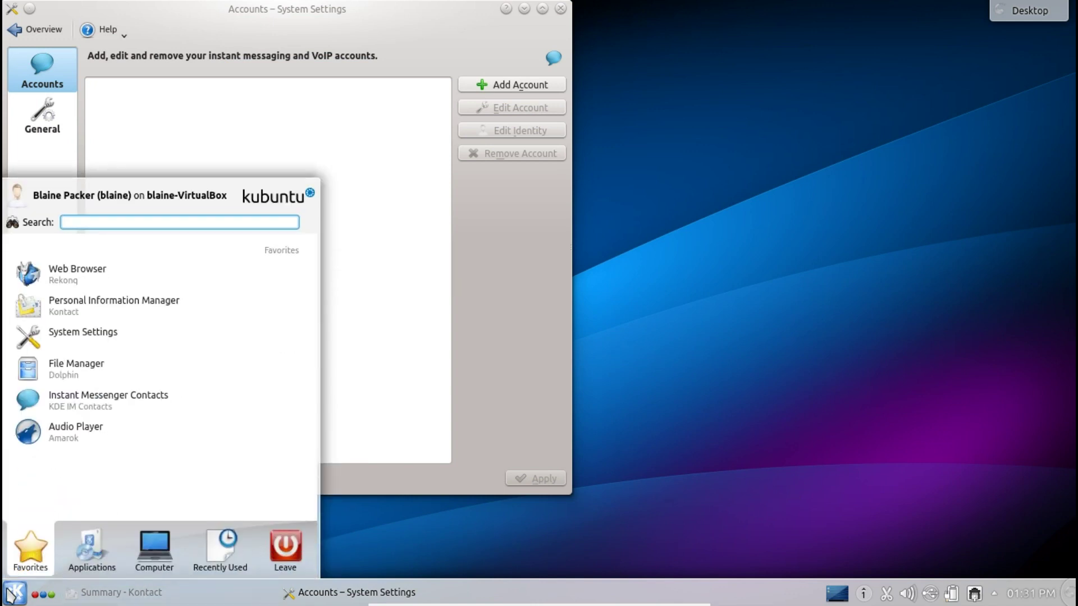
{"action": "left_click", "coordinate": [512, 84]}
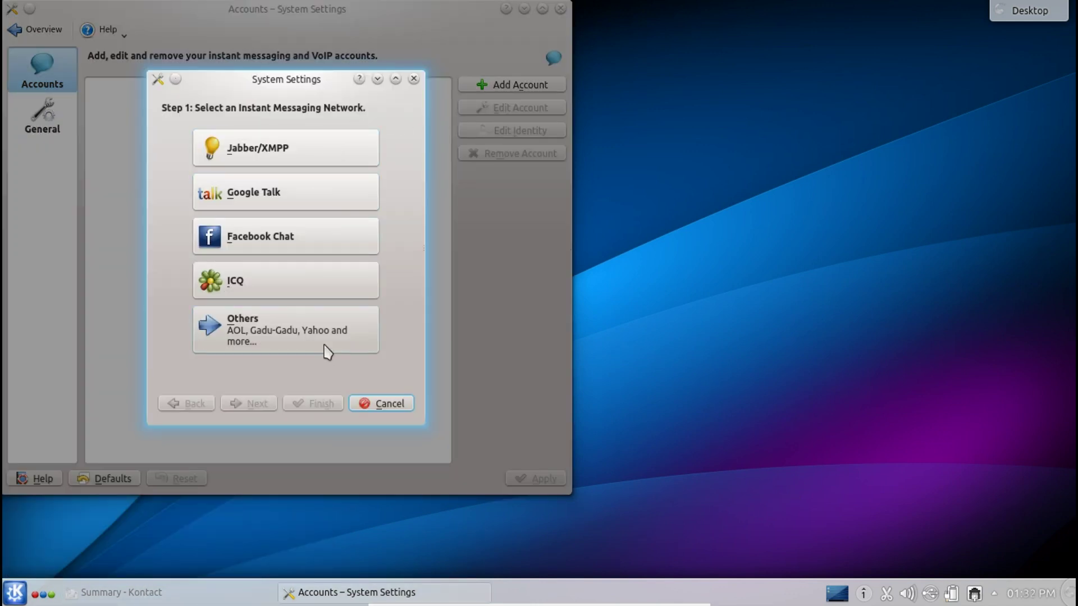
{"action": "left_click", "coordinate": [364, 401]}
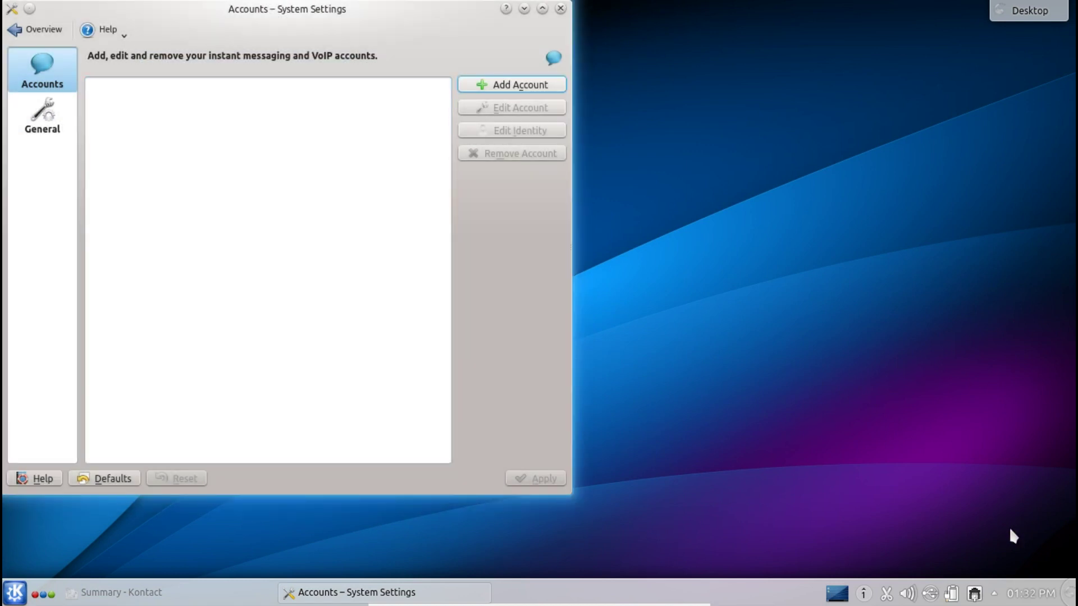
{"action": "left_click", "coordinate": [864, 595]}
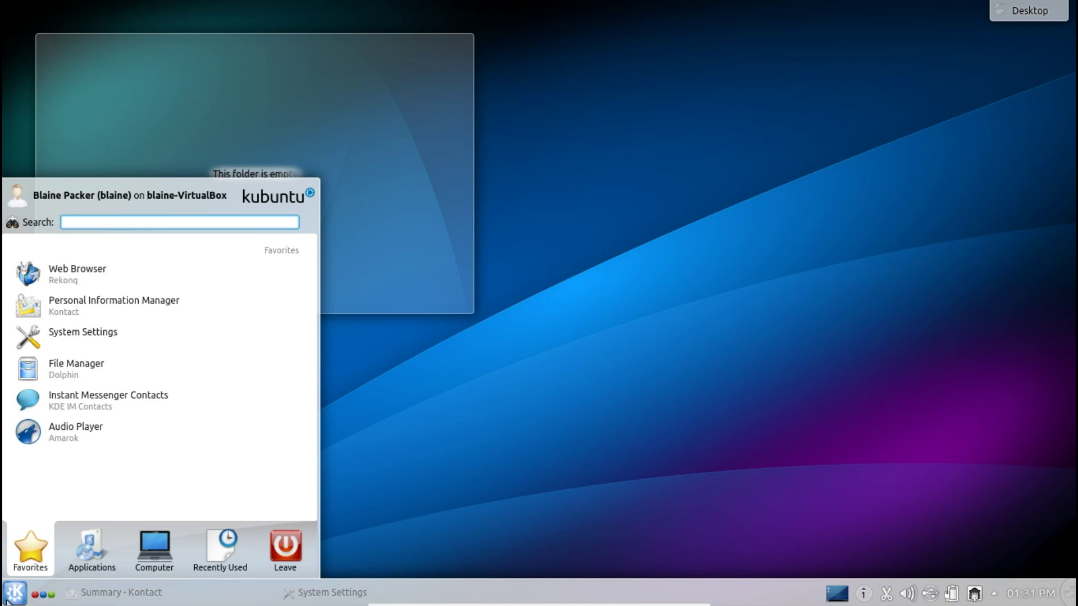
Open Personal Information's Akonadi resources, browse the Add resource types, and cancel without adding.
{"action": "left_click", "coordinate": [13, 593]}
{"action": "left_click", "coordinate": [331, 594]}
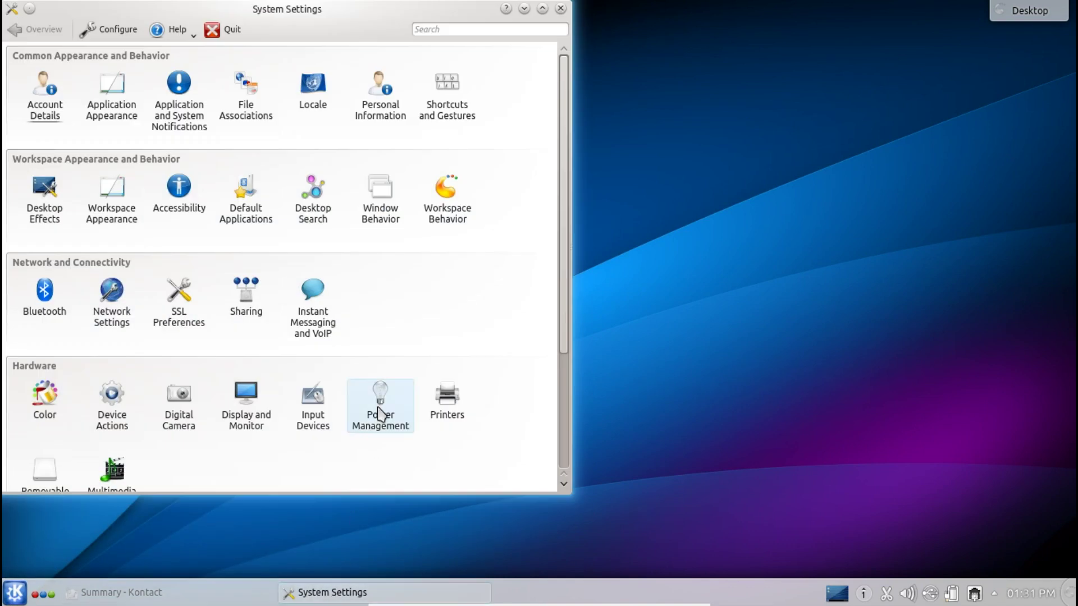
{"action": "left_click", "coordinate": [373, 114]}
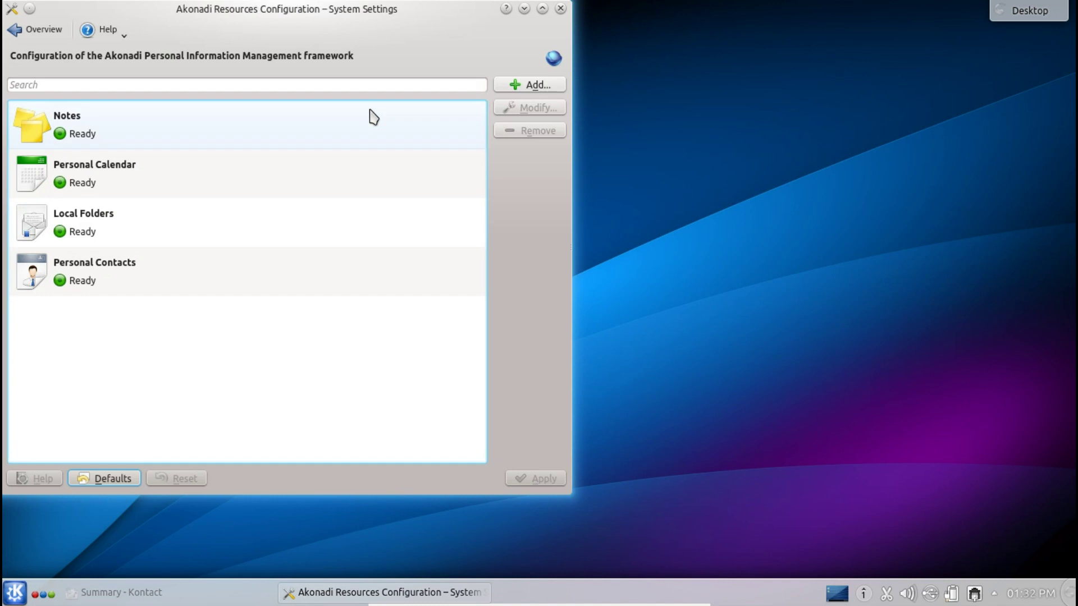
{"action": "left_click", "coordinate": [532, 88]}
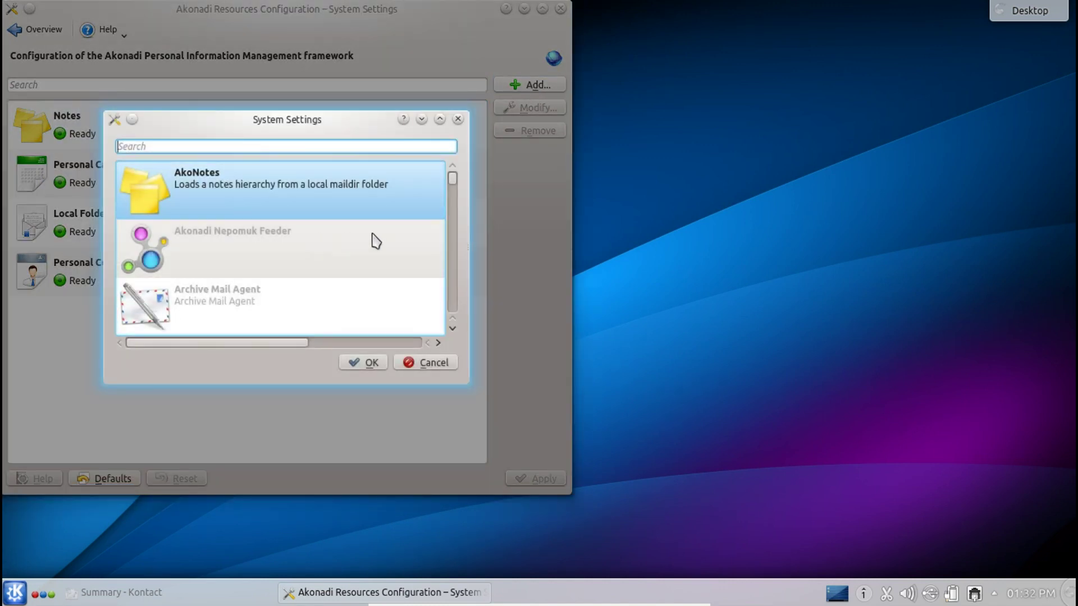
{"action": "left_click_drag", "start_coordinate": [454, 185], "coordinate": [433, 354]}
{"action": "left_click", "coordinate": [435, 362]}
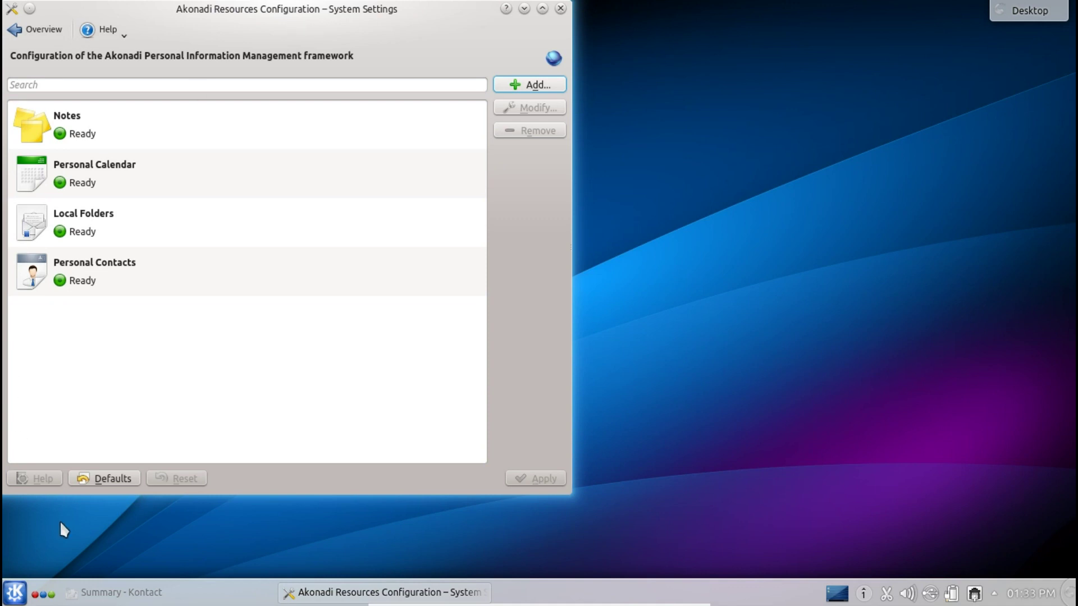
Bring up Kontact's summary of events, to-dos, special dates and notes, enlarge it, then close it.
{"action": "left_click", "coordinate": [121, 592]}
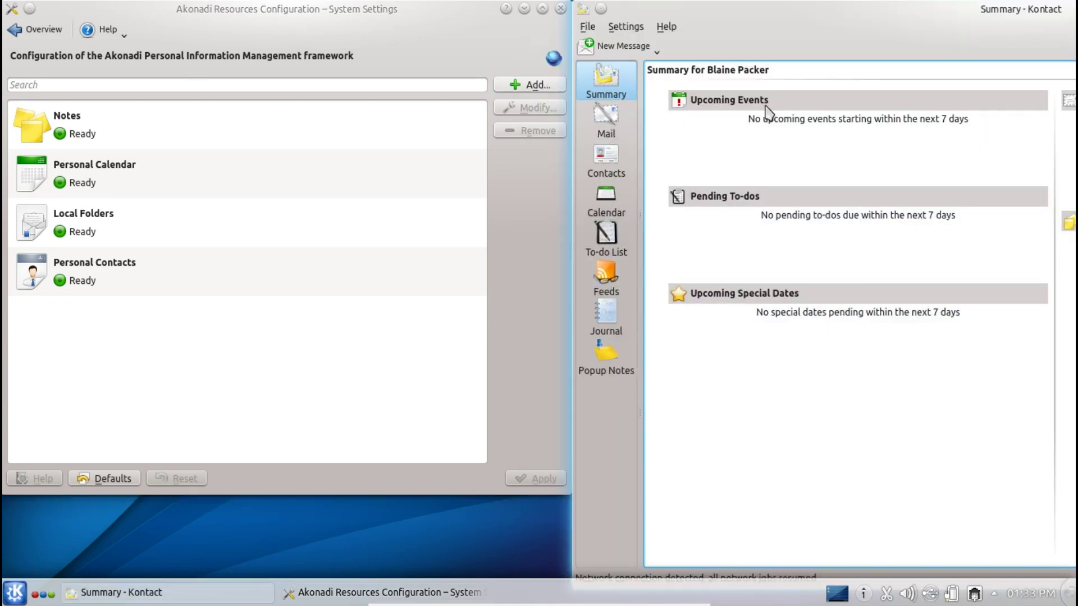
{"action": "double_click", "coordinate": [825, 11]}
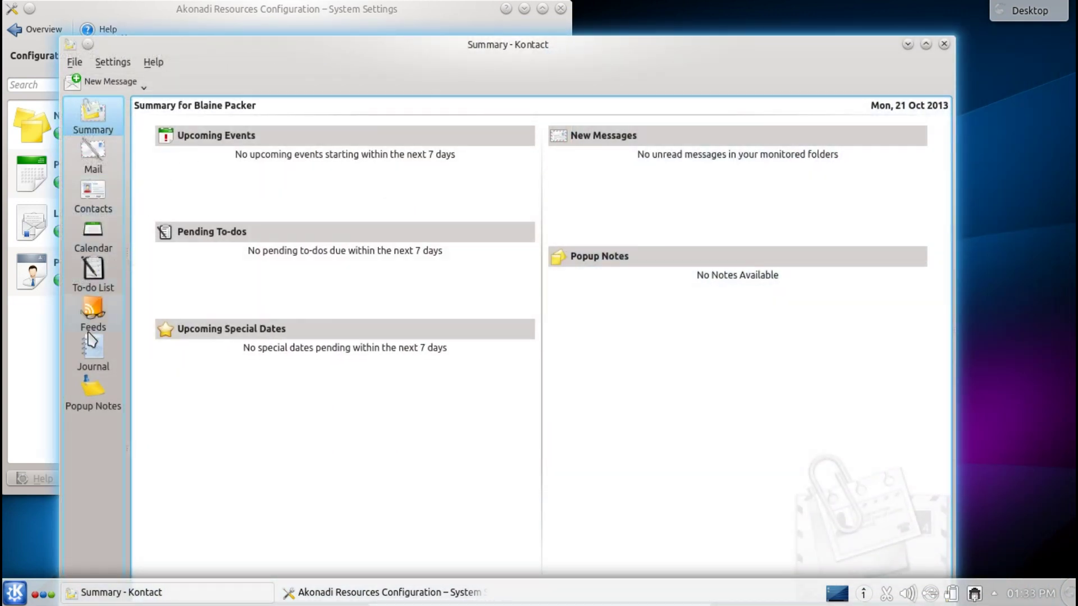
{"action": "left_click_drag", "start_coordinate": [898, 61], "coordinate": [895, 53]}
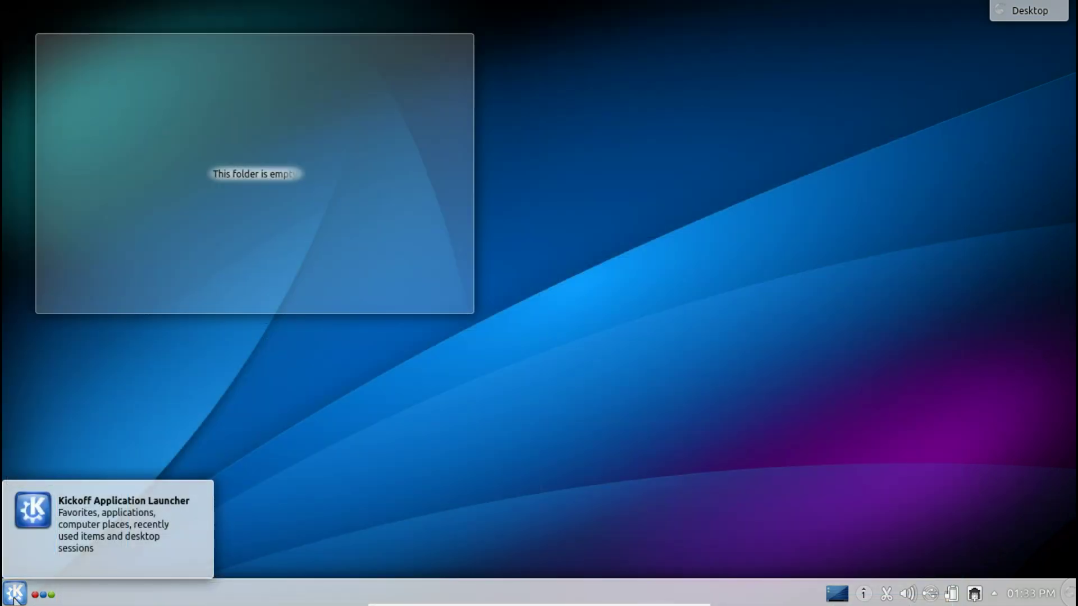
{"action": "left_click", "coordinate": [14, 597]}
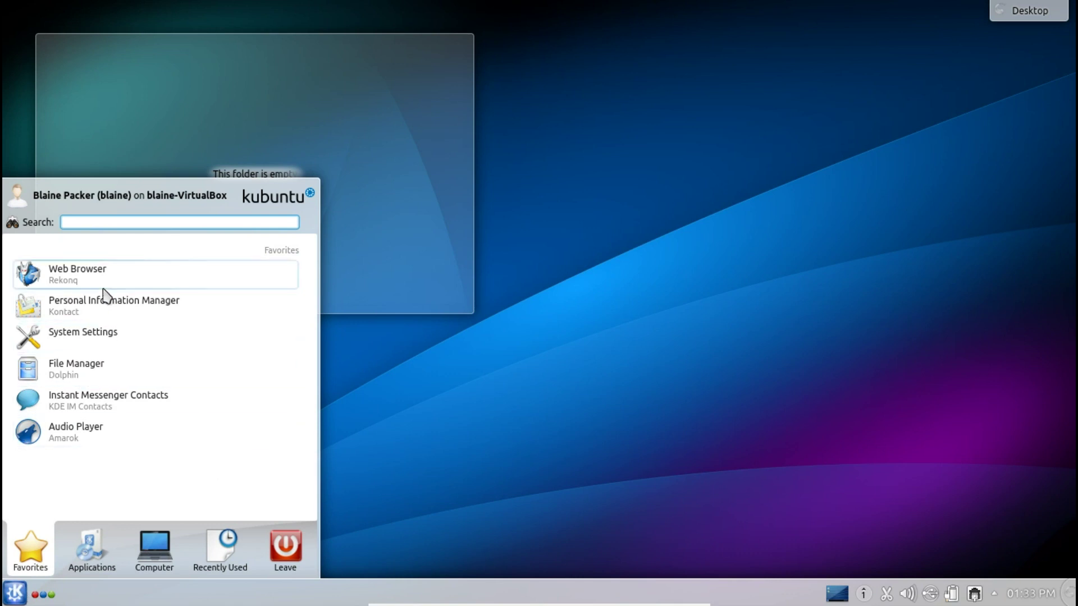
Browse the launcher's Applications categories and view the Graphics category.
{"action": "mouse_move", "coordinate": [88, 534]}
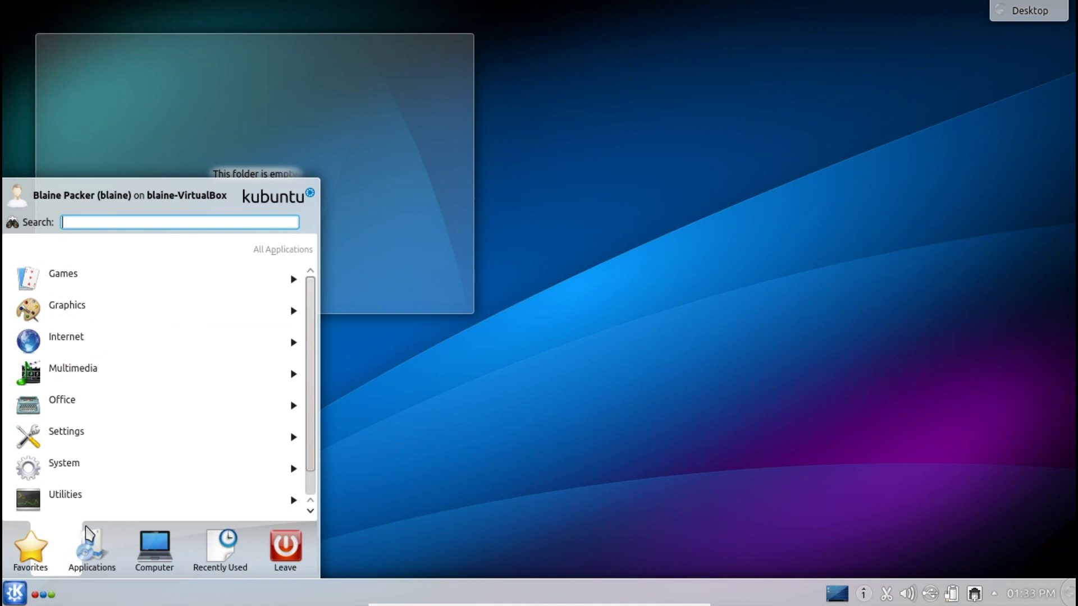
{"action": "scroll", "coordinate": [311, 358], "scroll_direction": "down", "scroll_amount": 1}
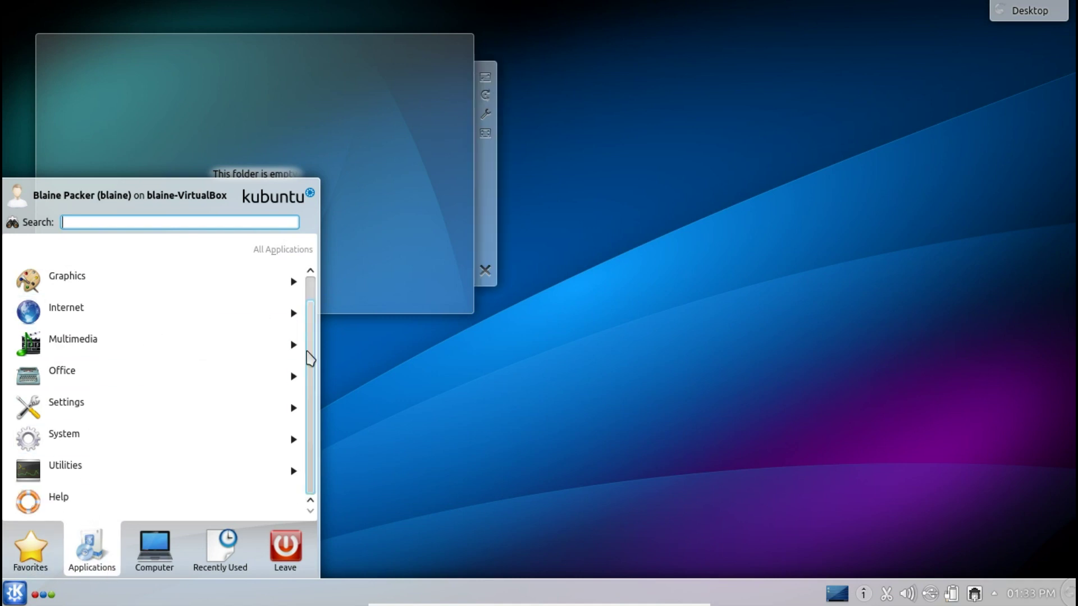
{"action": "scroll", "coordinate": [308, 289], "scroll_direction": "up", "scroll_amount": 1}
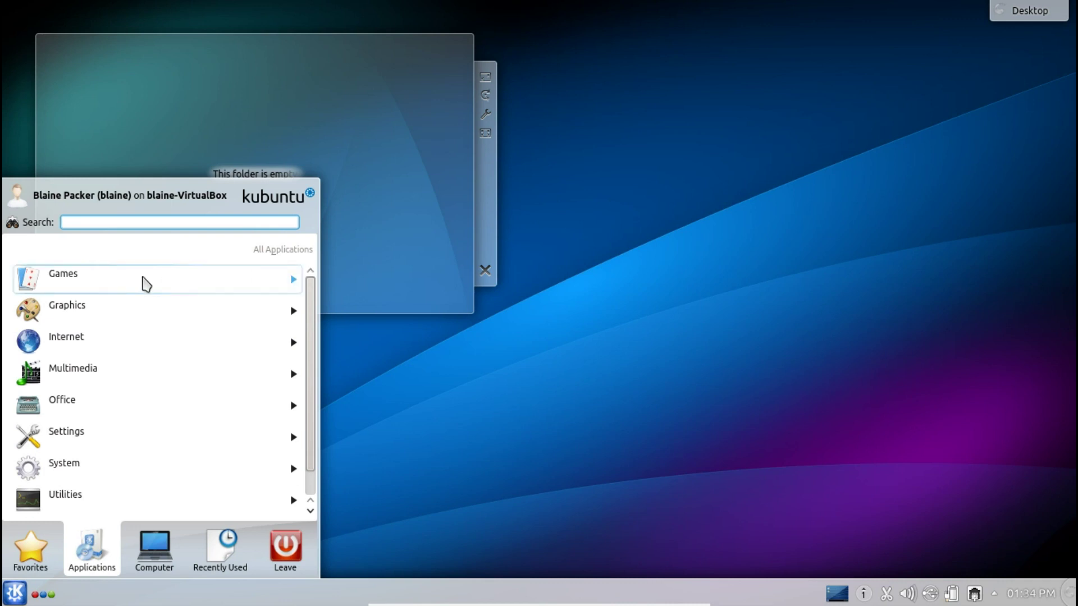
{"action": "scroll", "coordinate": [64, 504], "scroll_direction": "down", "scroll_amount": 1}
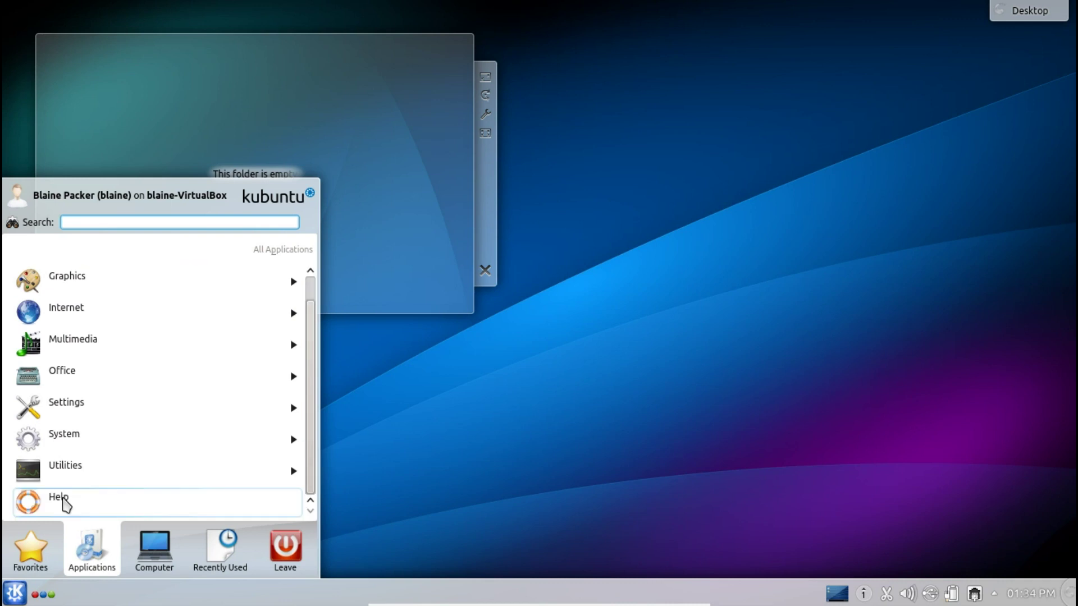
{"action": "scroll", "coordinate": [65, 504], "scroll_direction": "up", "scroll_amount": 1}
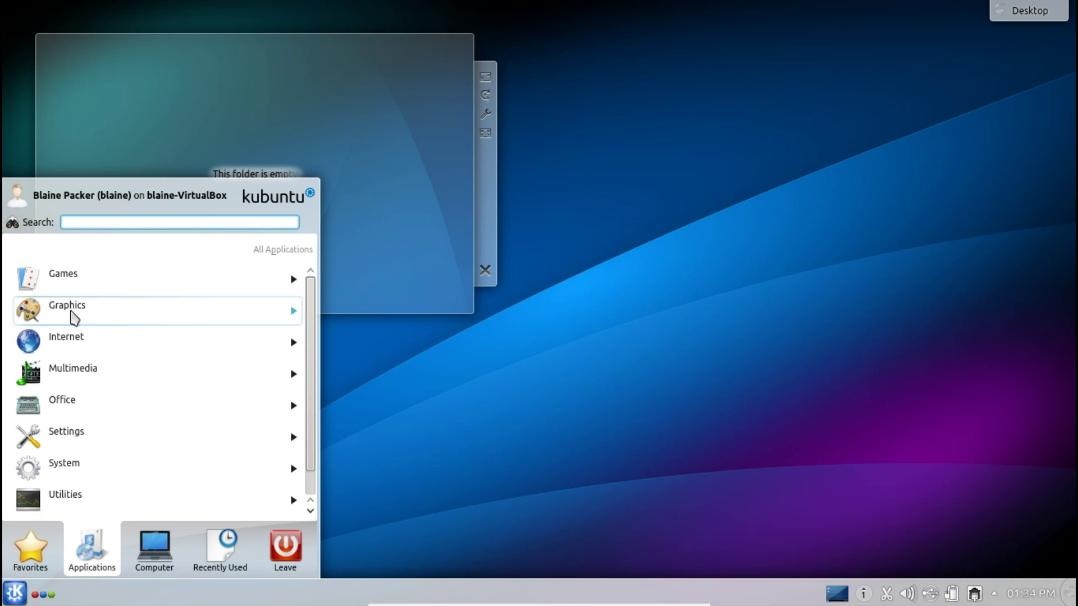
{"action": "scroll", "coordinate": [73, 317], "scroll_direction": "down", "scroll_amount": 1}
{"action": "scroll", "coordinate": [73, 316], "scroll_direction": "up", "scroll_amount": 1}
{"action": "left_click", "coordinate": [73, 314]}
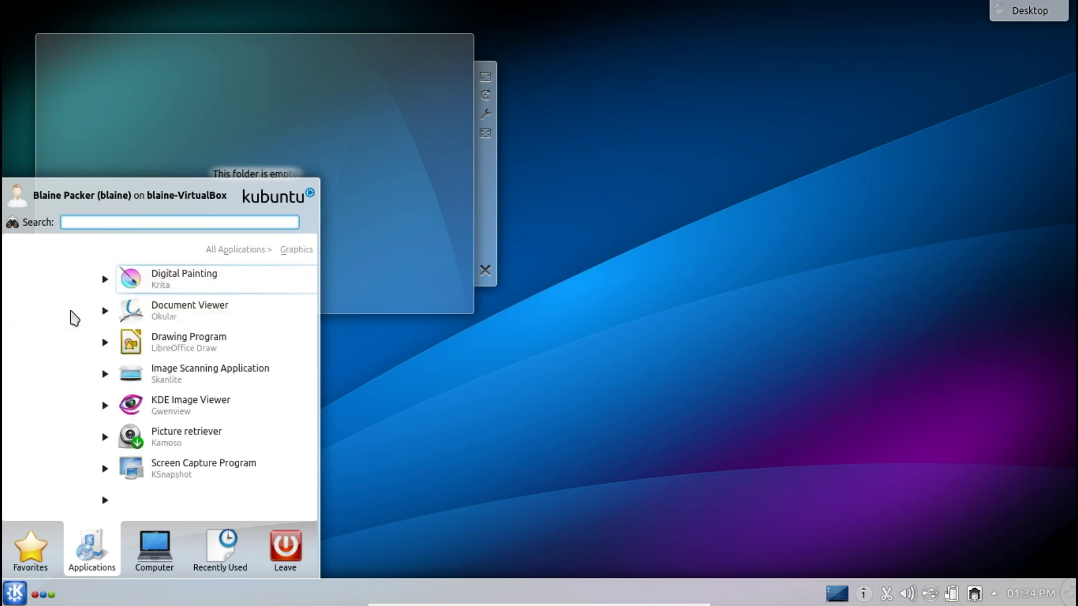
{"action": "left_click", "coordinate": [245, 257]}
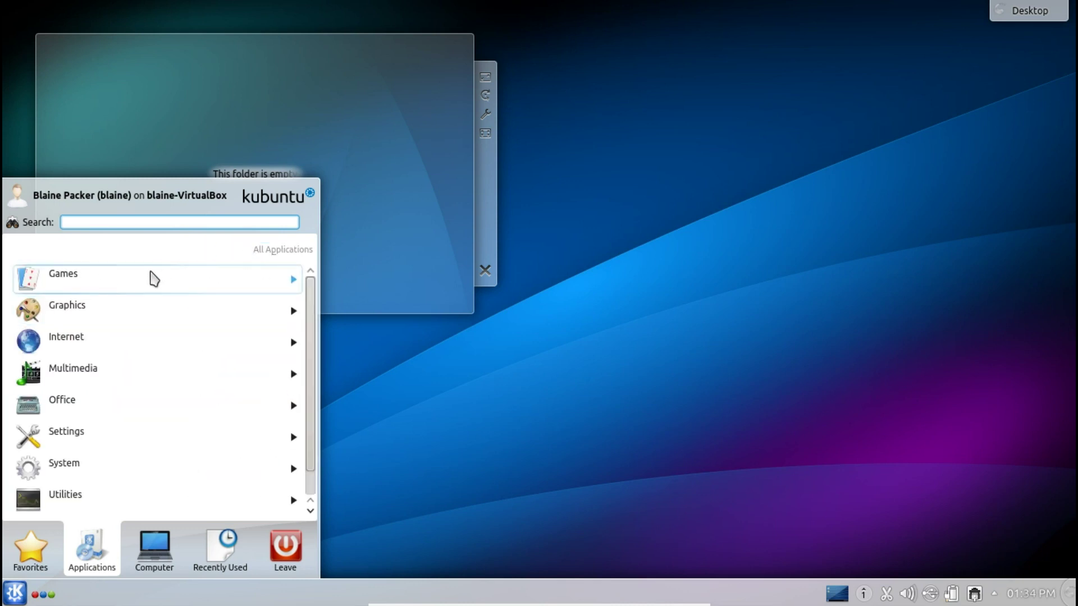
View the Games category, then open Internet and launch Rekonq Web Browser.
{"action": "left_click", "coordinate": [150, 277]}
{"action": "left_click", "coordinate": [233, 251]}
{"action": "left_click", "coordinate": [152, 357]}
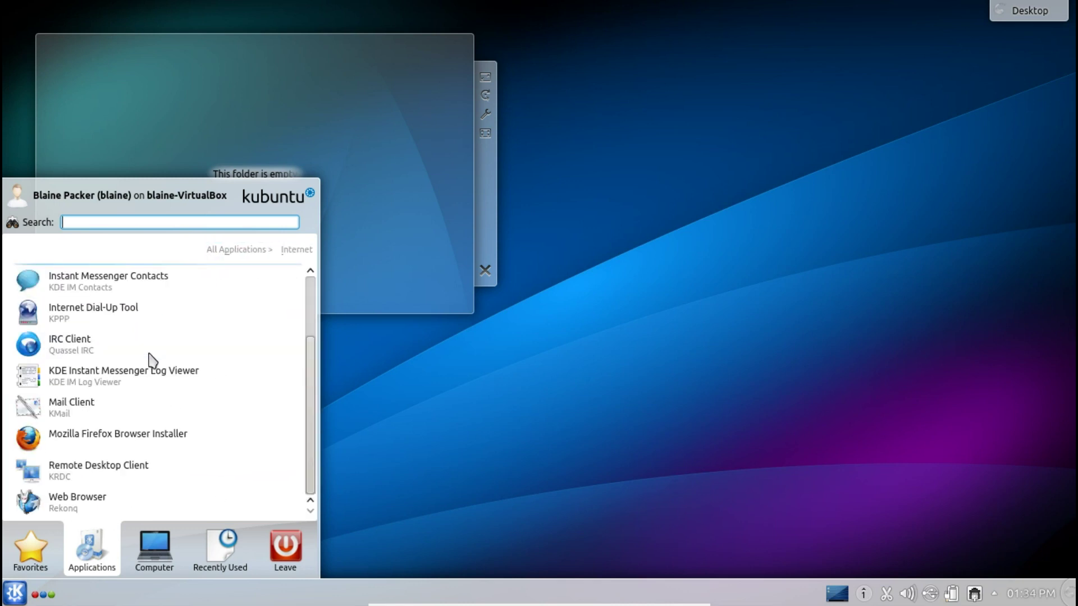
{"action": "scroll", "coordinate": [168, 332], "scroll_direction": "up", "scroll_amount": 1}
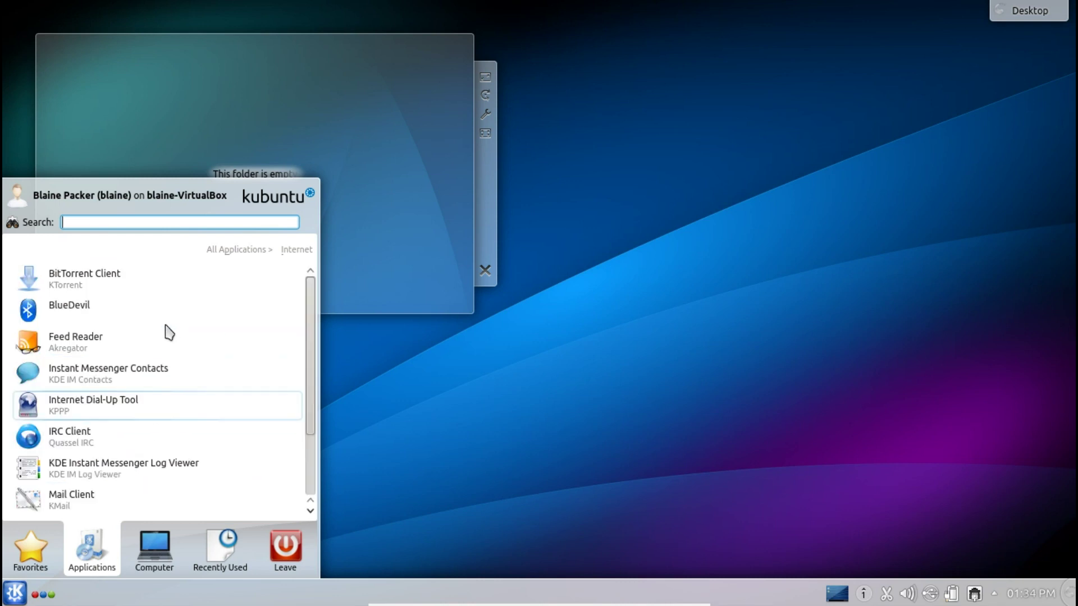
{"action": "scroll", "coordinate": [168, 332], "scroll_direction": "down", "scroll_amount": 1}
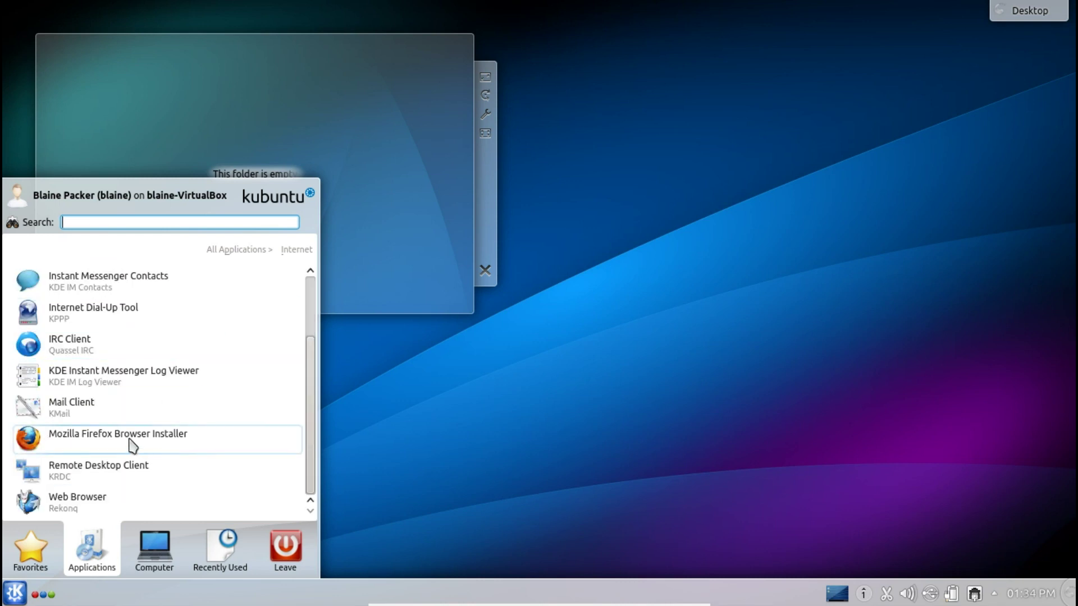
{"action": "left_click", "coordinate": [85, 504]}
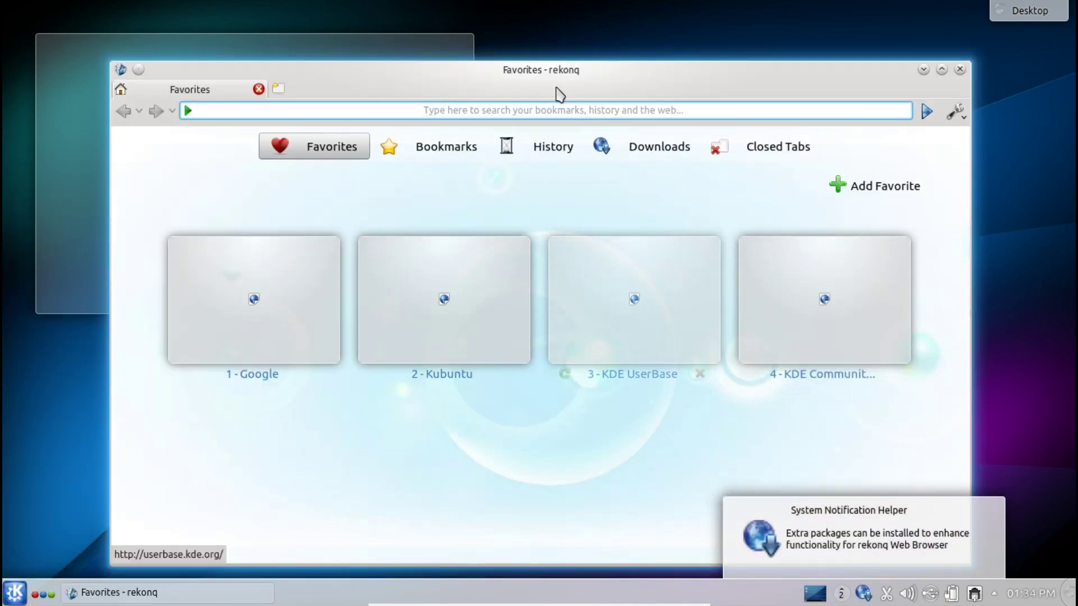
Position the Rekonq window and bring up the extra-packages install dialog.
{"action": "left_click_drag", "start_coordinate": [560, 94], "coordinate": [533, 76]}
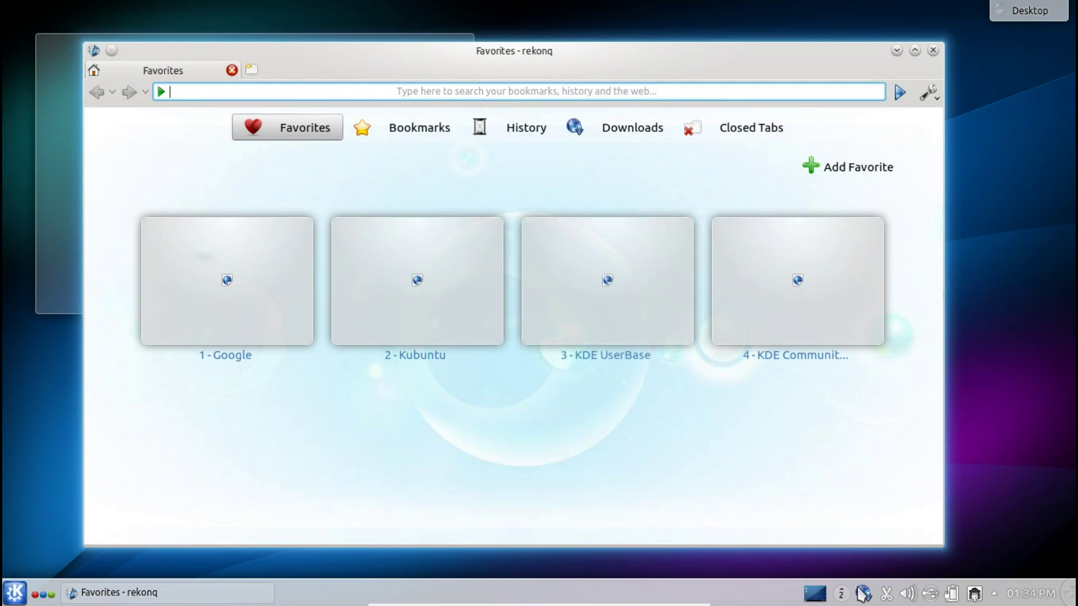
{"action": "left_click", "coordinate": [864, 594]}
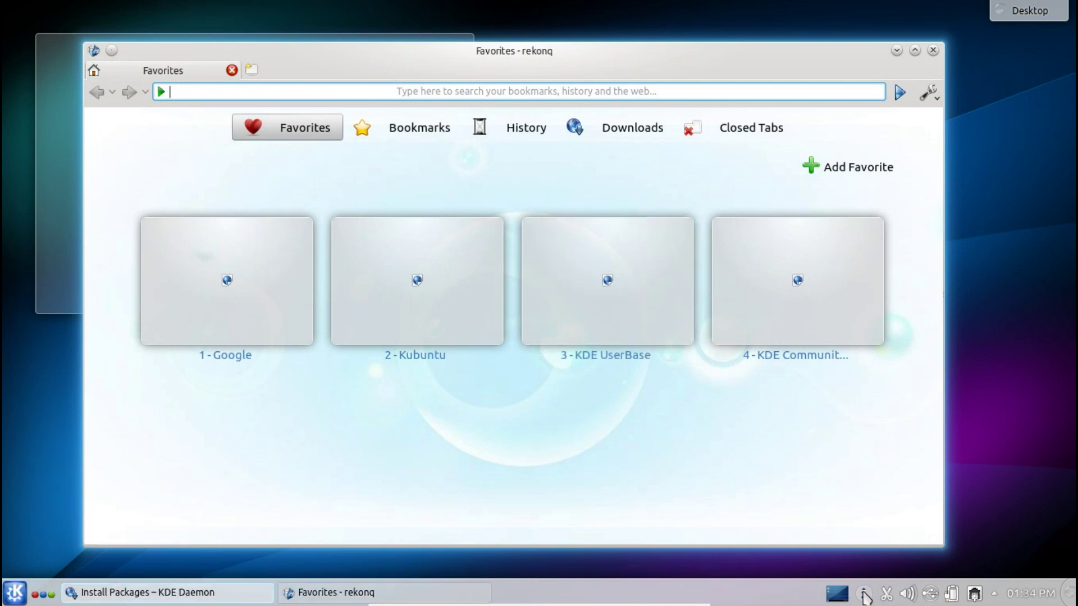
{"action": "left_click", "coordinate": [193, 595]}
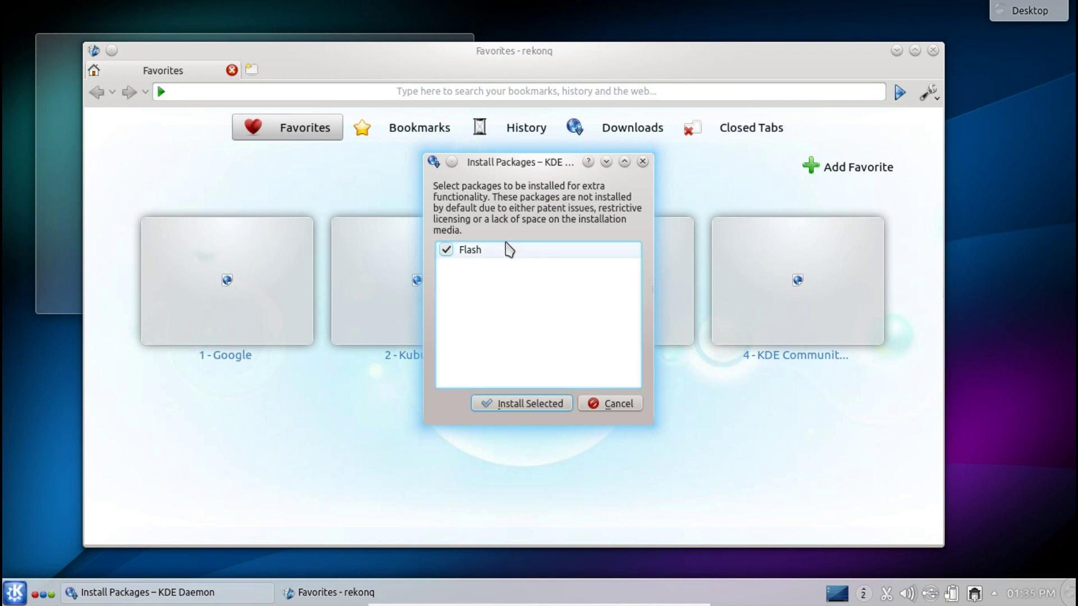
{"action": "left_click_drag", "start_coordinate": [492, 169], "coordinate": [488, 162]}
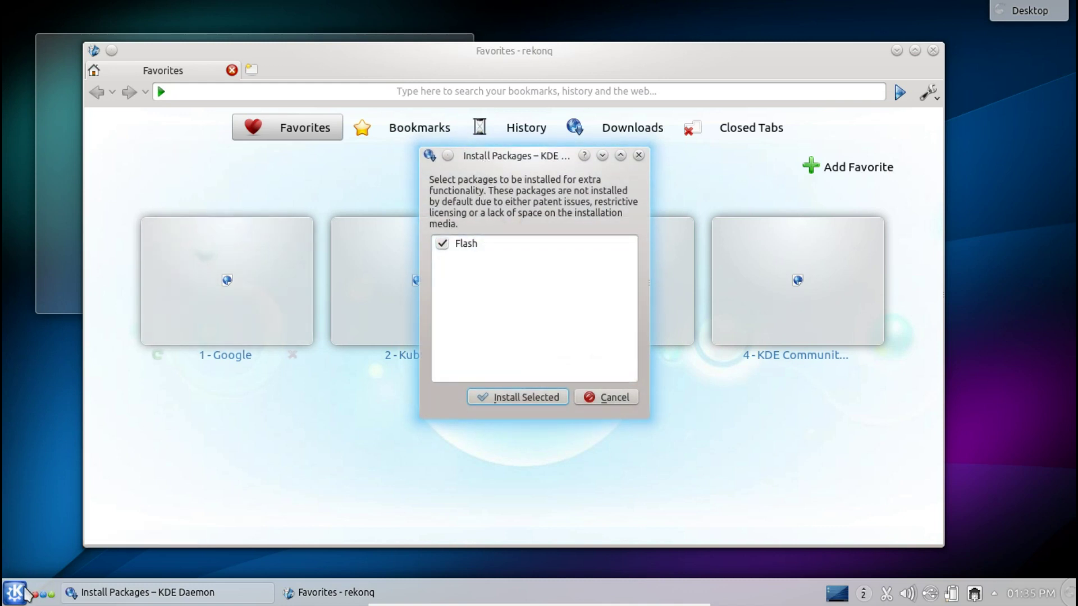
Close Rekonq and dismiss the Flash install offer without installing anything.
{"action": "left_click", "coordinate": [15, 594]}
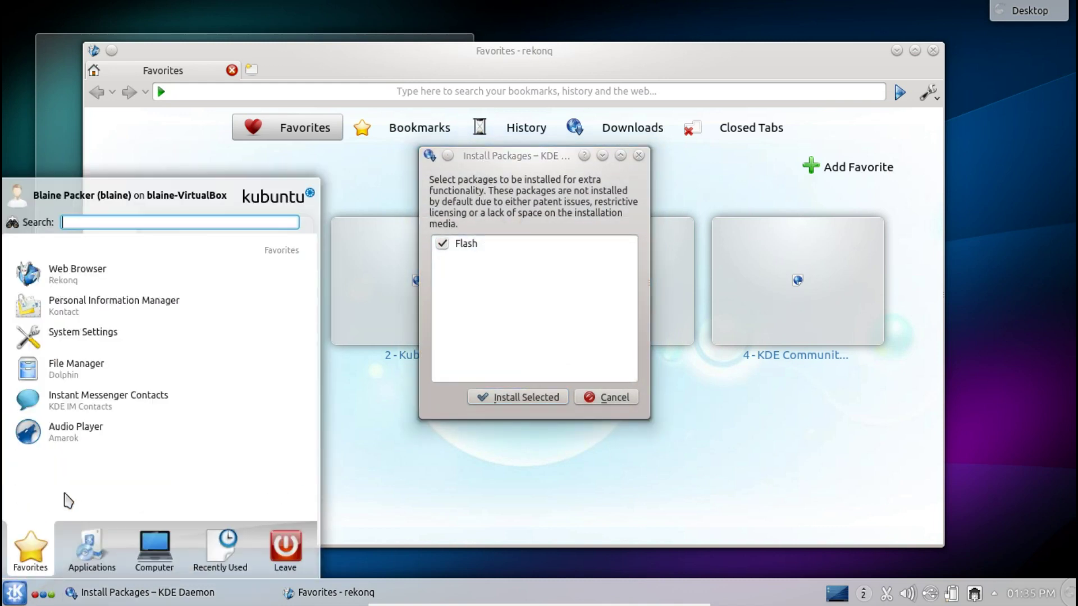
{"action": "left_click", "coordinate": [87, 438]}
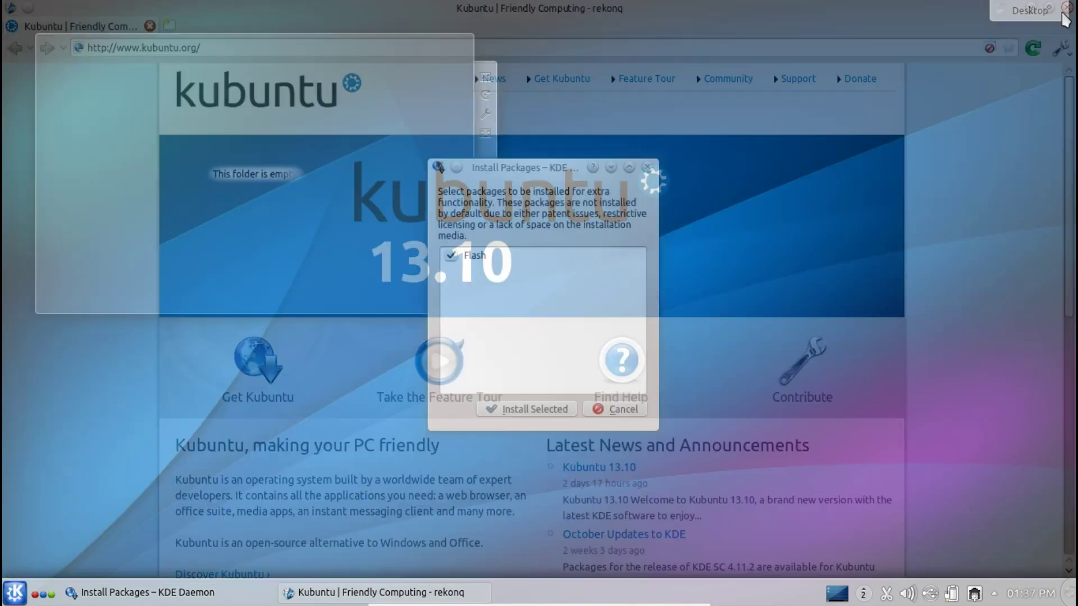
{"action": "left_click", "coordinate": [1066, 11]}
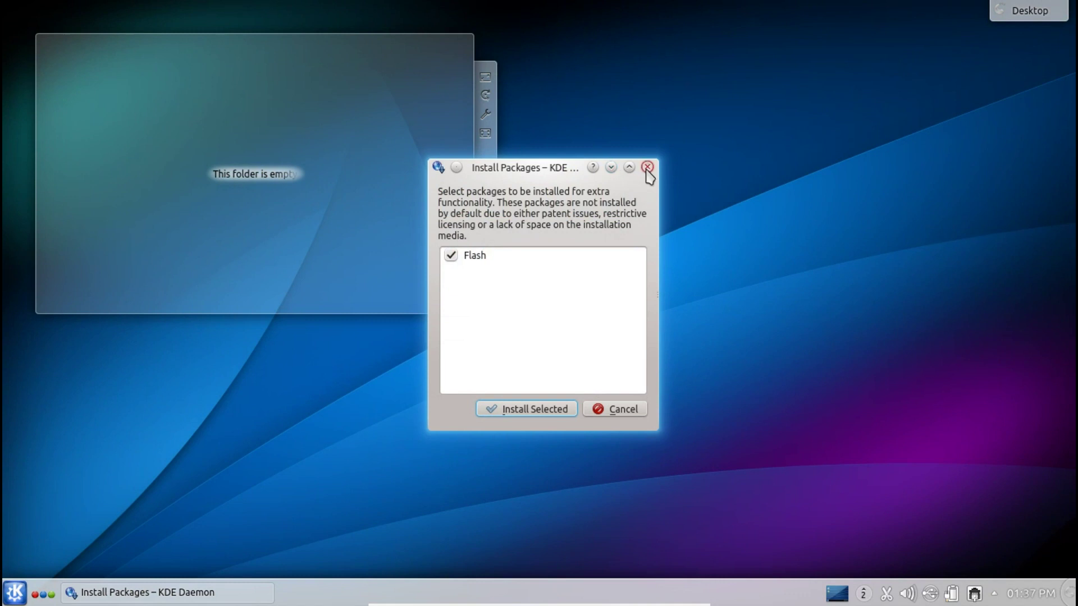
{"action": "left_click", "coordinate": [646, 168]}
Launch System Settings from the Kickoff launcher.
{"action": "left_click", "coordinate": [15, 594]}
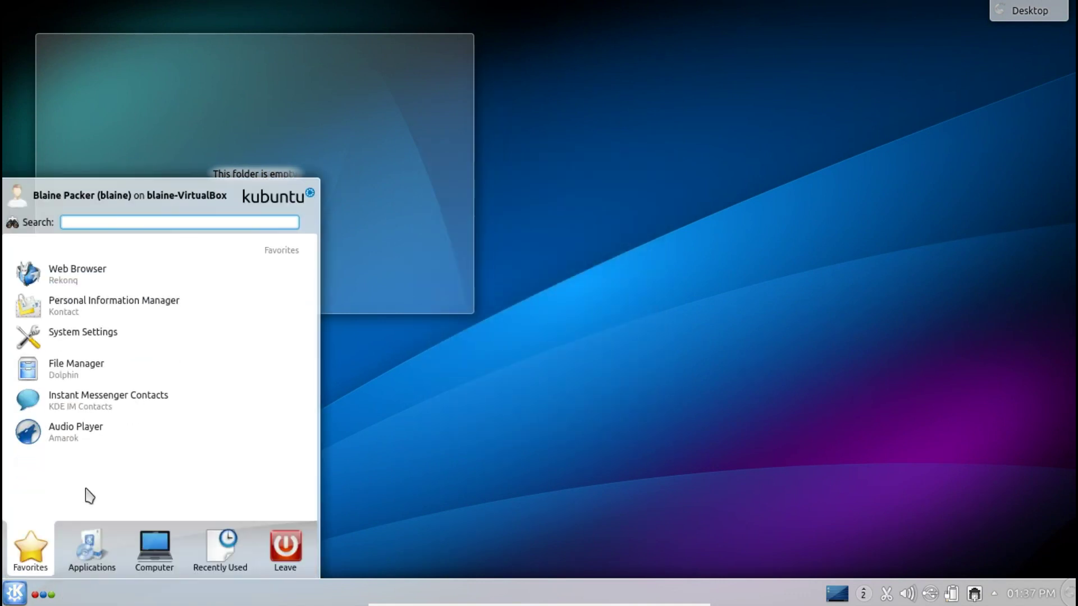
{"action": "left_click", "coordinate": [91, 548]}
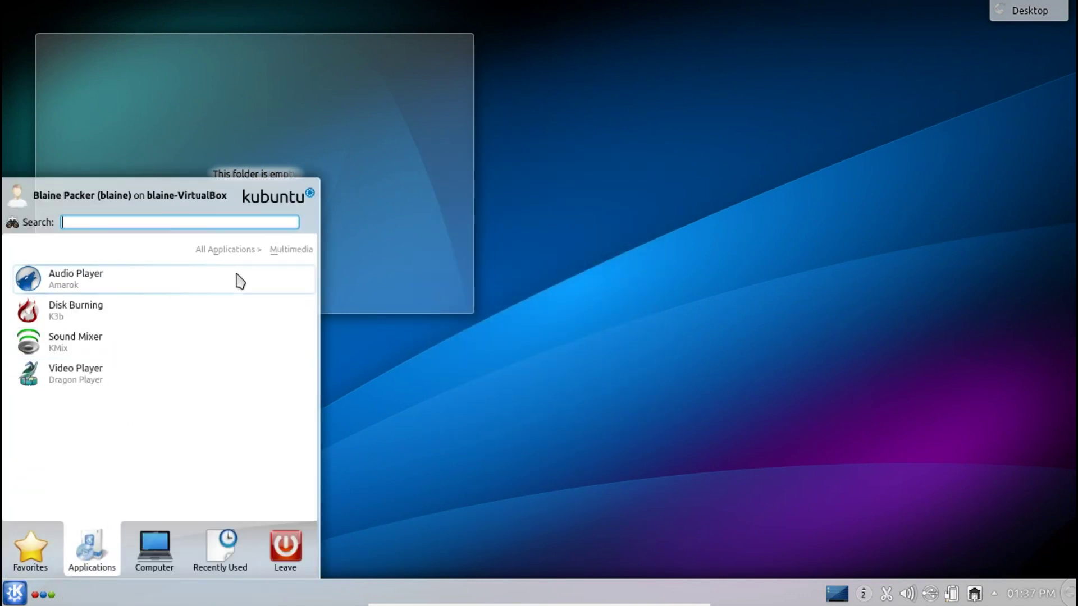
{"action": "left_click", "coordinate": [221, 247]}
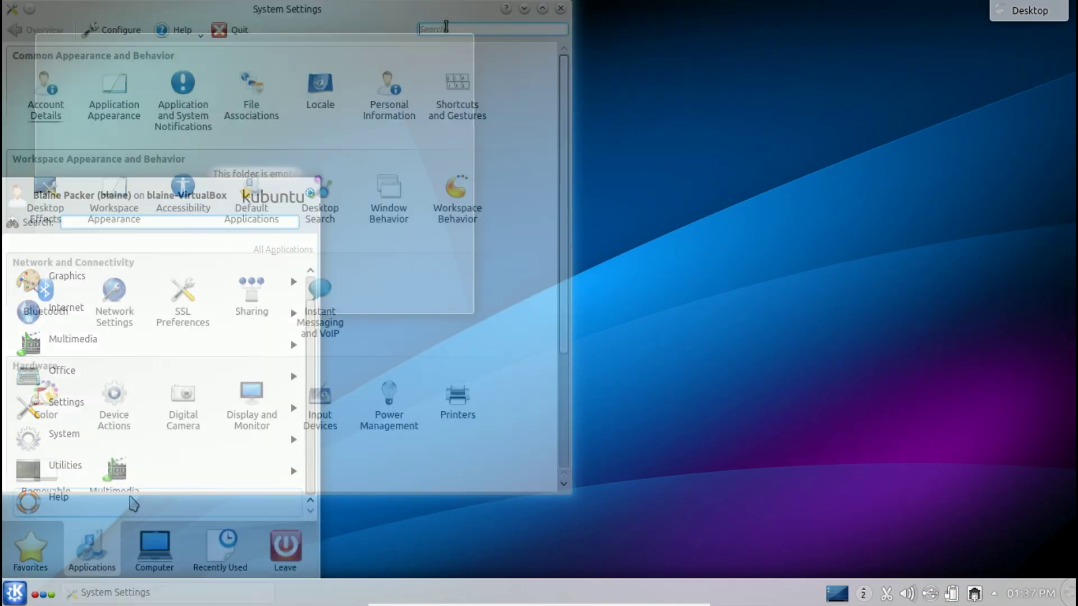
{"action": "left_click", "coordinate": [446, 29]}
Search 'about' to view About System (Kubuntu 13.10, 64-bit, 2.0 GiB RAM), then clear back to Overview.
{"action": "type", "text": "about"}
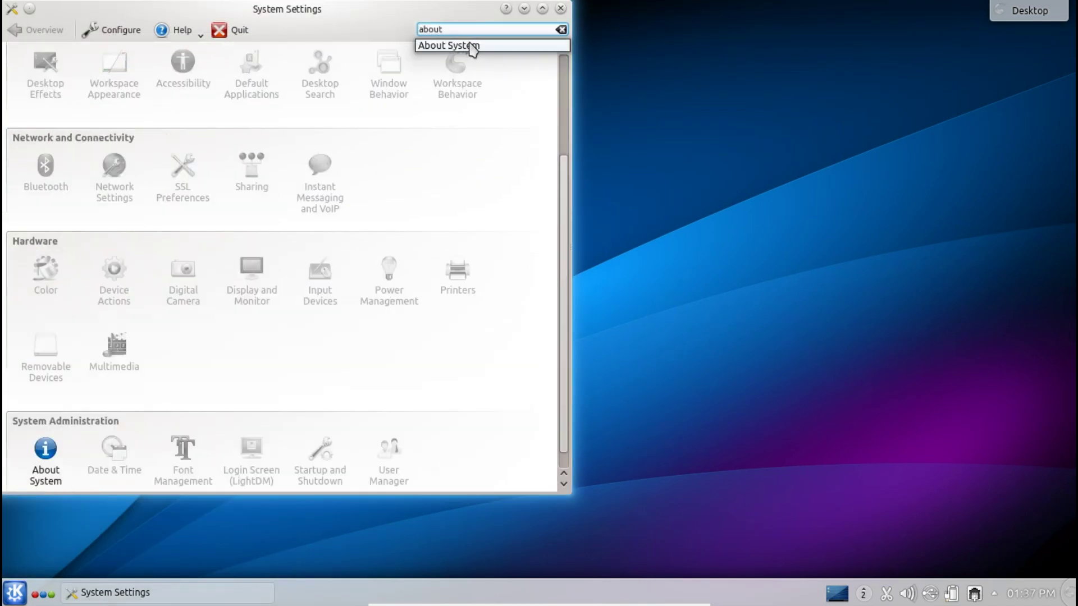
{"action": "left_click", "coordinate": [472, 44]}
{"action": "left_click", "coordinate": [46, 452]}
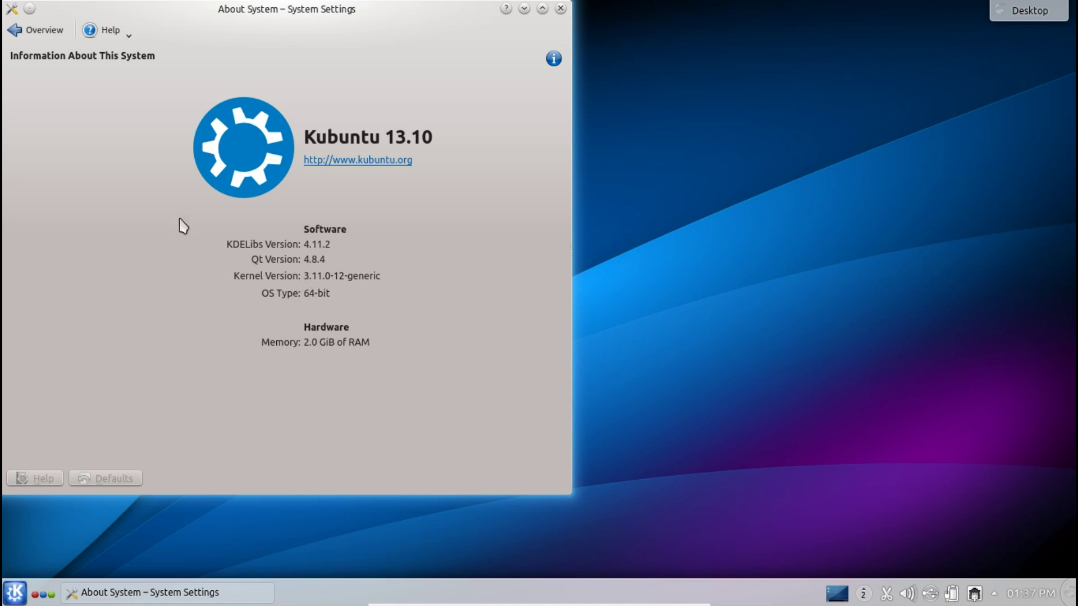
{"action": "left_click", "coordinate": [36, 30]}
{"action": "left_click", "coordinate": [562, 30]}
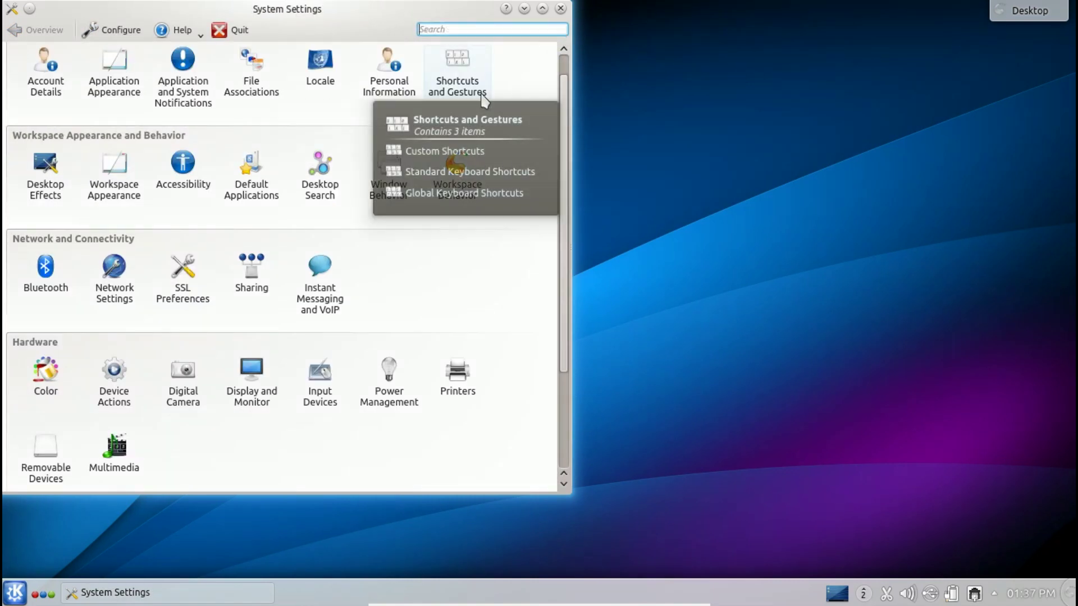
Search 'do' in the launcher to open KDE Help Center and scroll through the Kubuntu documentation topics.
{"action": "key", "text": "alt+F1"}
{"action": "type", "text": "do"}
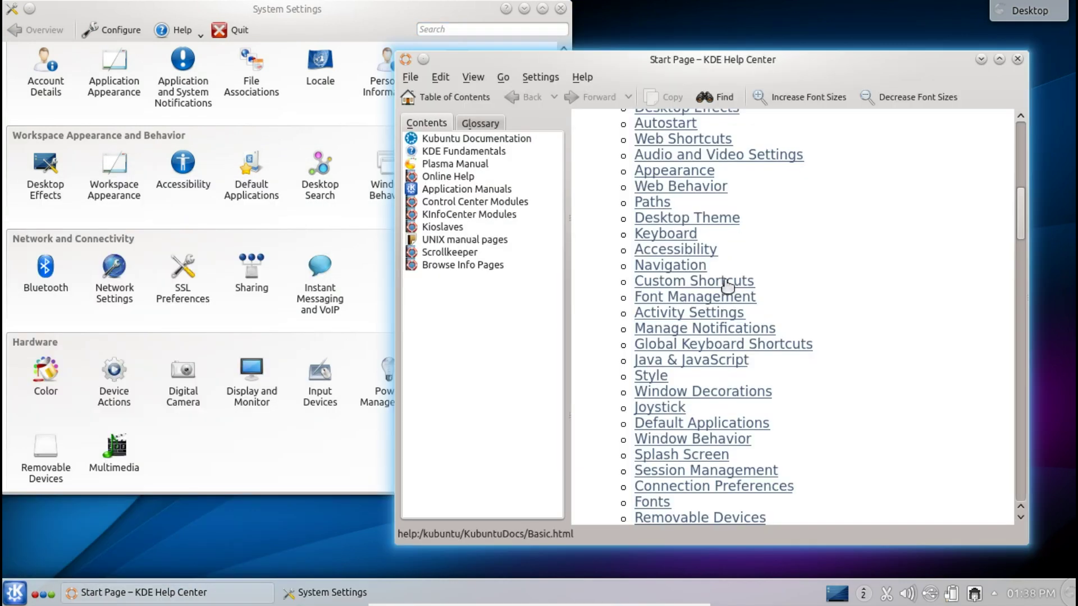
{"action": "scroll", "coordinate": [727, 286], "scroll_direction": "down", "scroll_amount": 20}
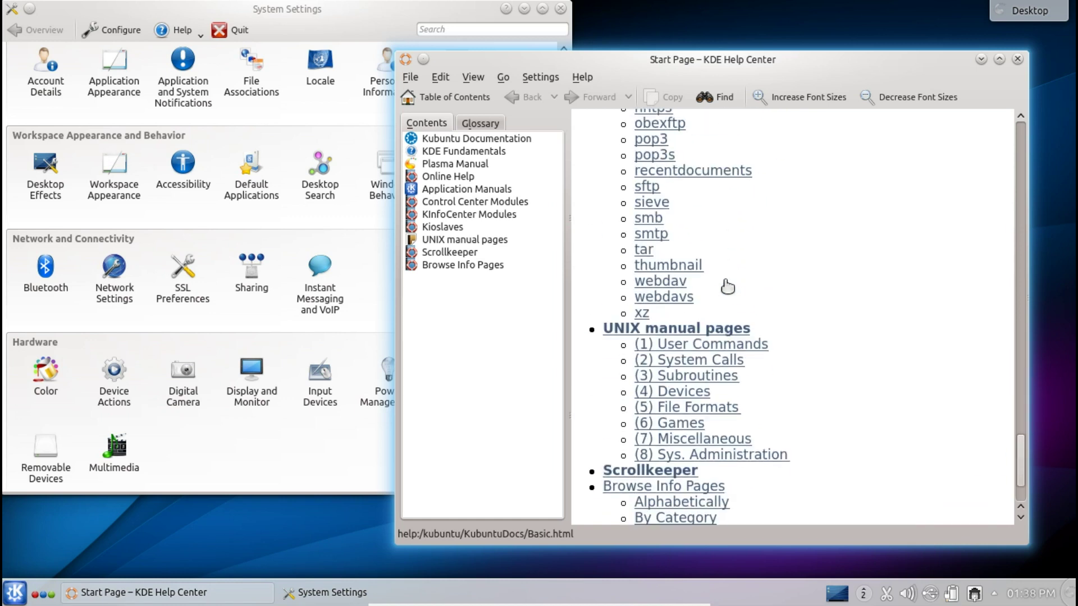
{"action": "scroll", "coordinate": [724, 285], "scroll_direction": "down", "scroll_amount": 3}
{"action": "scroll", "coordinate": [724, 284], "scroll_direction": "up", "scroll_amount": 15}
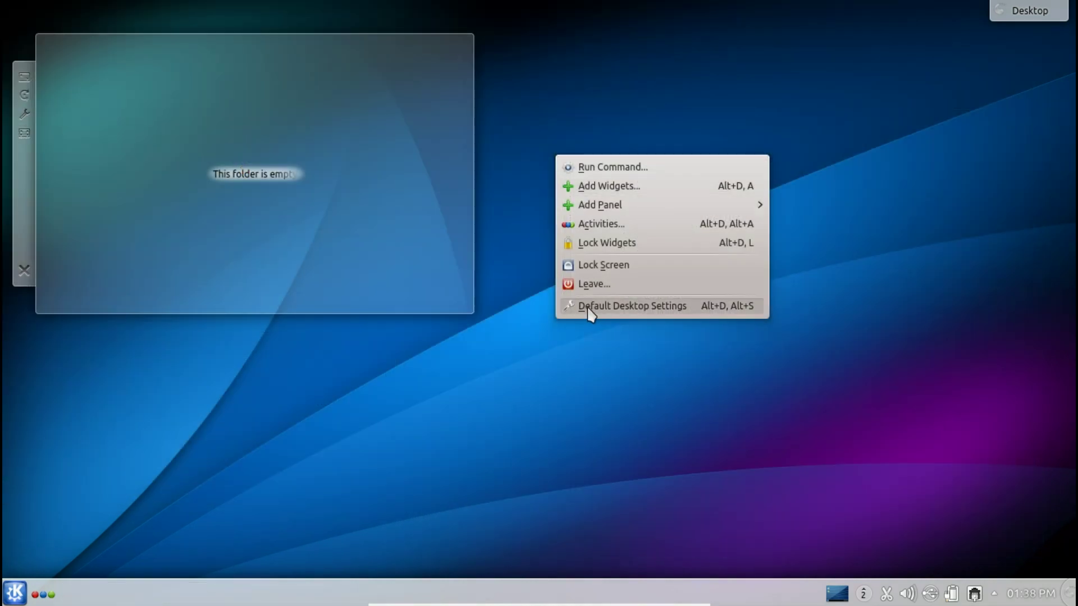
View Default Desktop Settings and close it unchanged, then browse the Add Widgets bar and close it.
{"action": "left_click", "coordinate": [589, 310]}
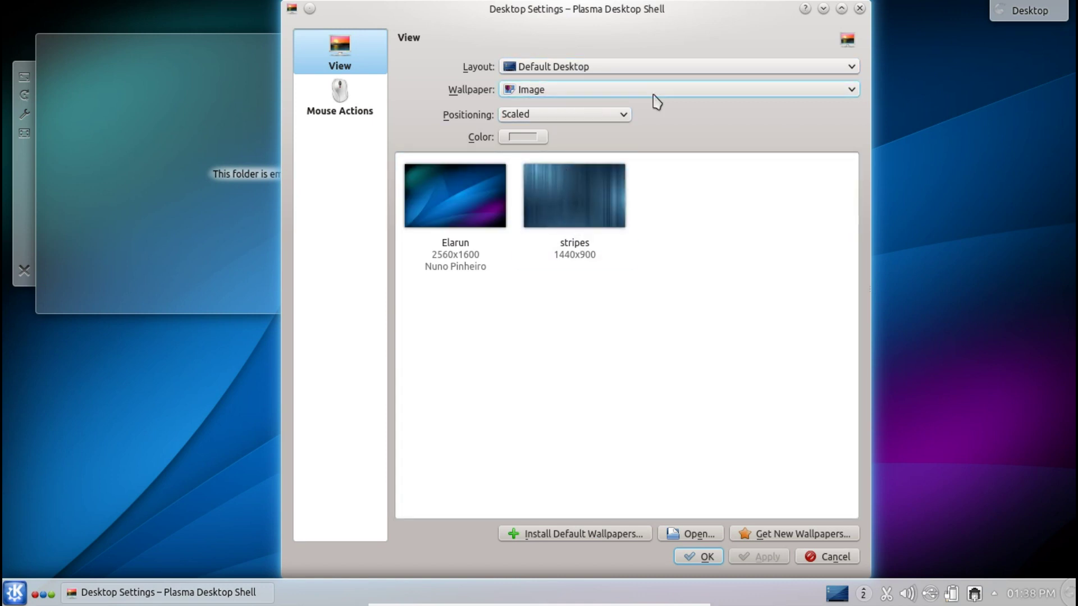
{"action": "left_click", "coordinate": [859, 8]}
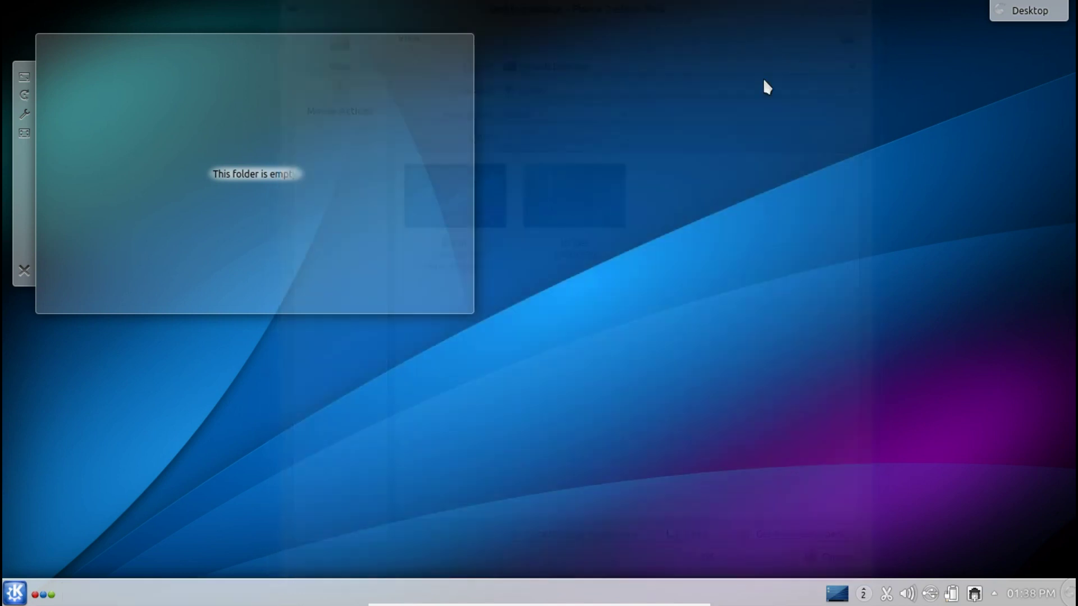
{"action": "right_click", "coordinate": [662, 141]}
{"action": "left_click", "coordinate": [699, 175]}
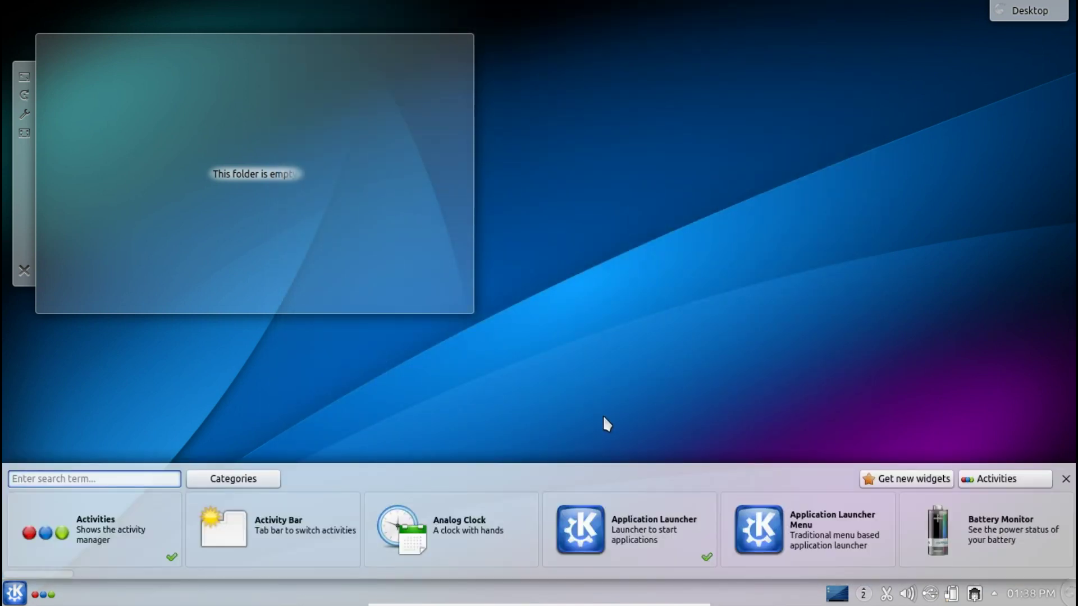
{"action": "left_click_drag", "start_coordinate": [37, 574], "coordinate": [524, 605]}
{"action": "left_click", "coordinate": [771, 365]}
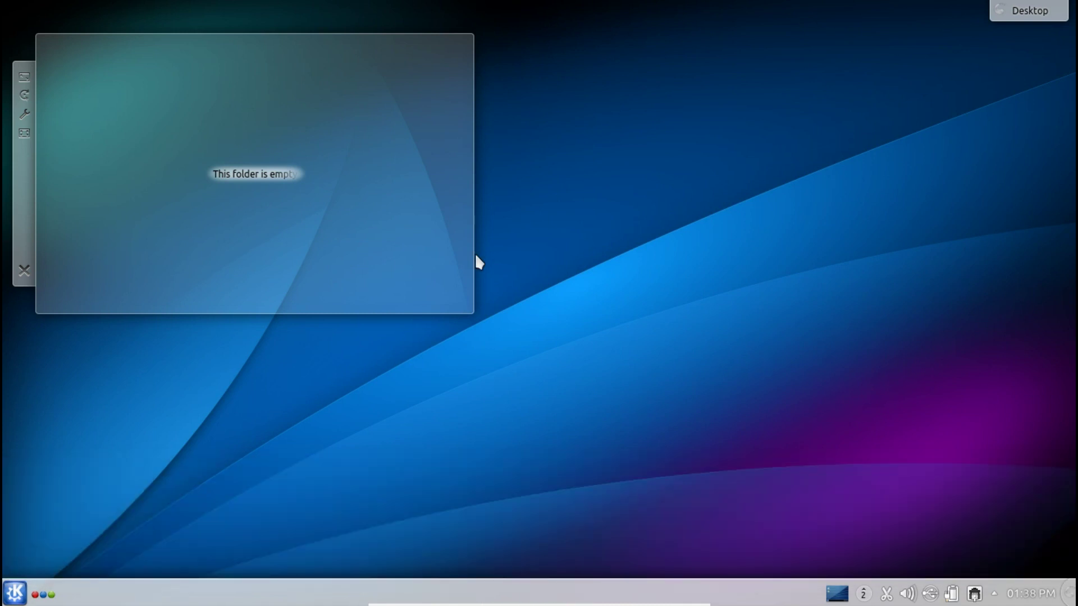